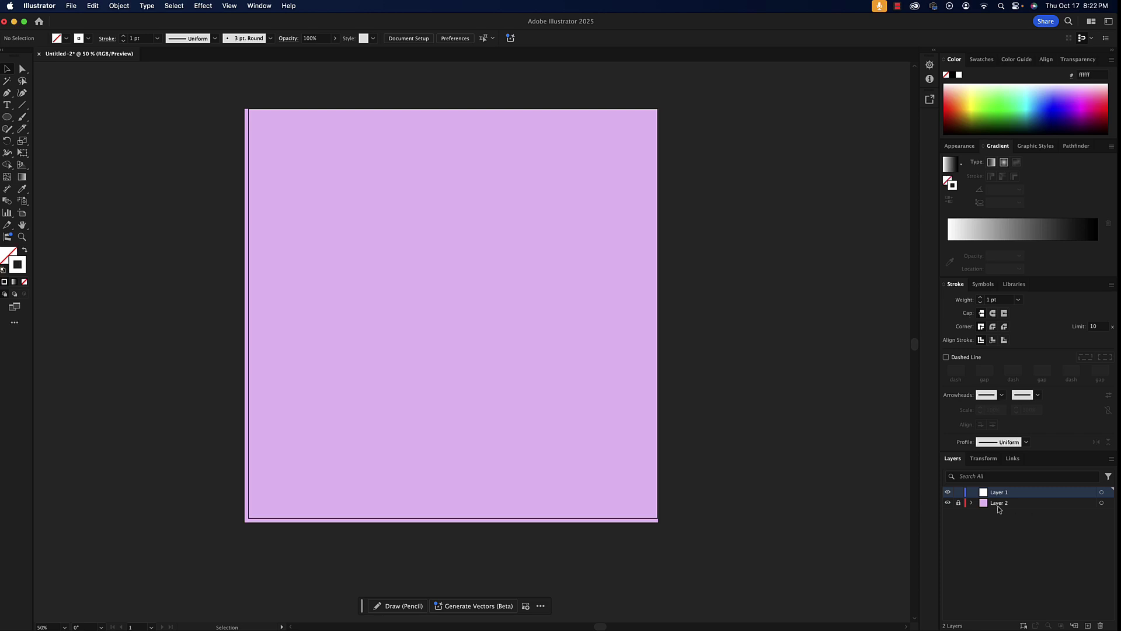
Step: Draw an unfilled, white-stroked circle about 544 px in diameter near the centre of the artboard
left_click(958, 503)
left_click(8, 118)
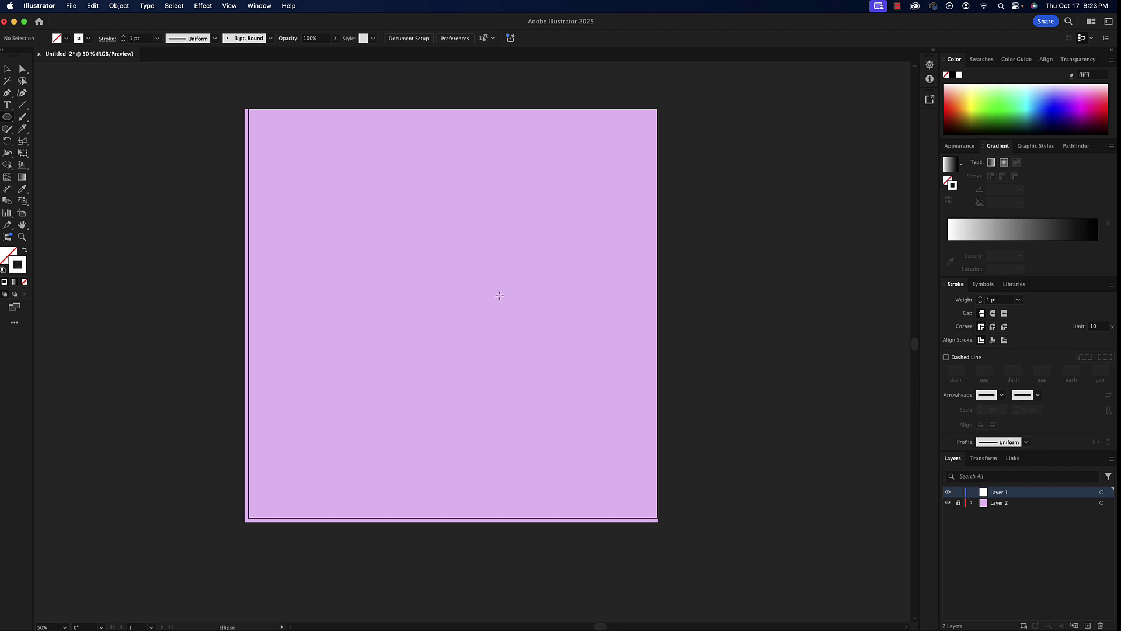
left_click_drag(445, 281, 549, 225)
key("v")
left_click_drag(522, 356, 529, 374)
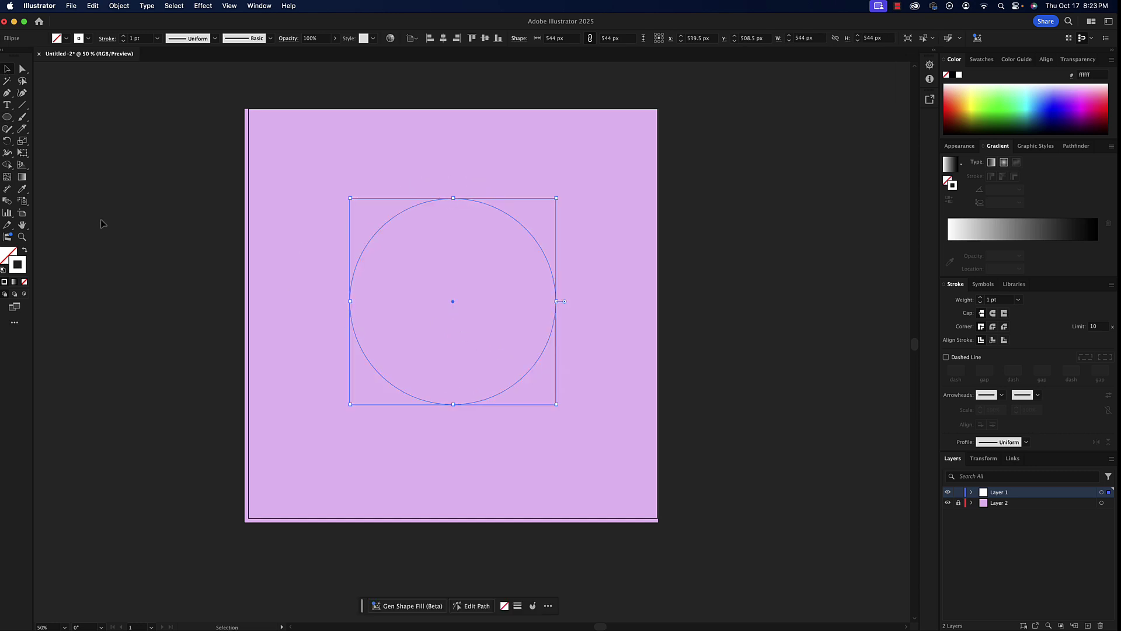
Step: Activate the Knife tool for the circle and set the toolbar to the Advanced version
mouse_move(24, 132)
left_mouse_down()
mouse_move(50, 133)
mouse_move(24, 132)
mouse_move(57, 153)
left_mouse_up()
left_click(269, 5)
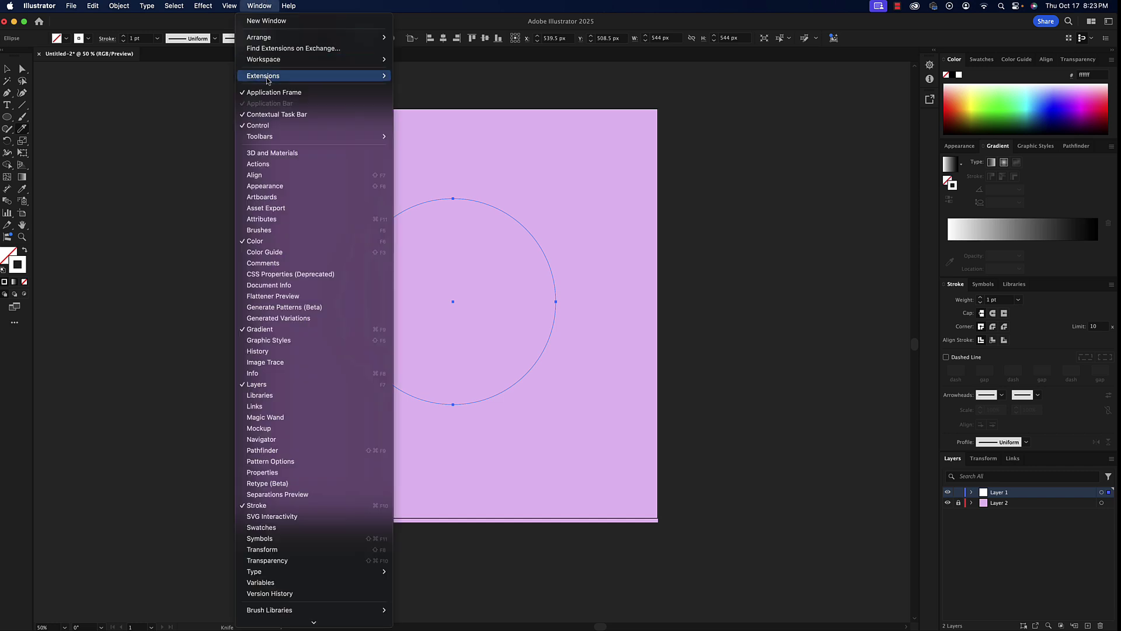
mouse_move(284, 139)
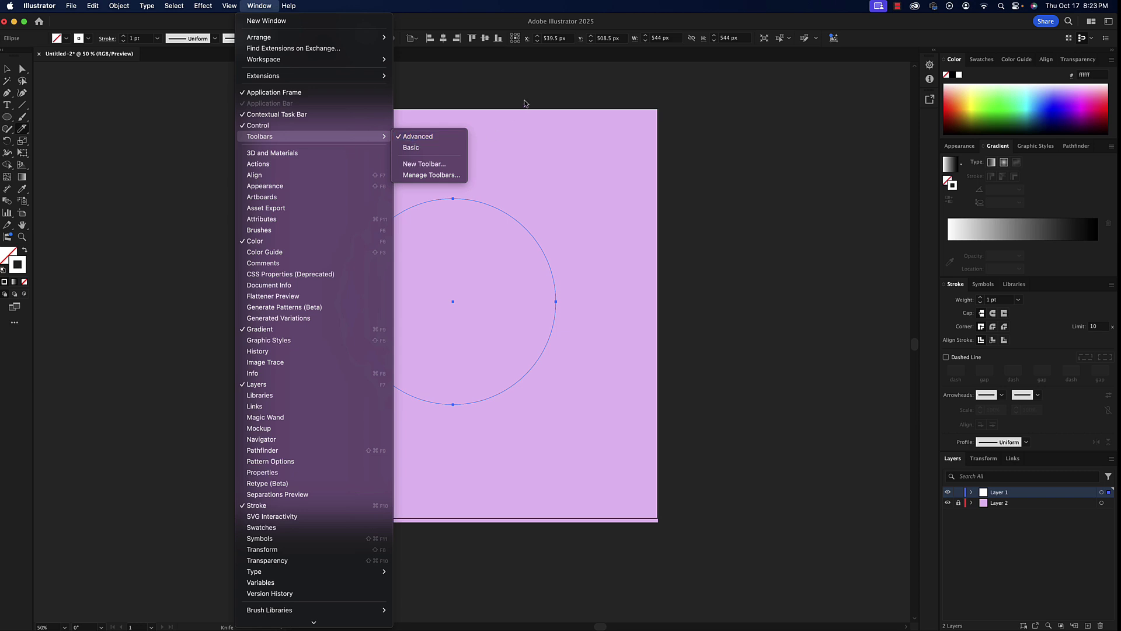
left_click(418, 137)
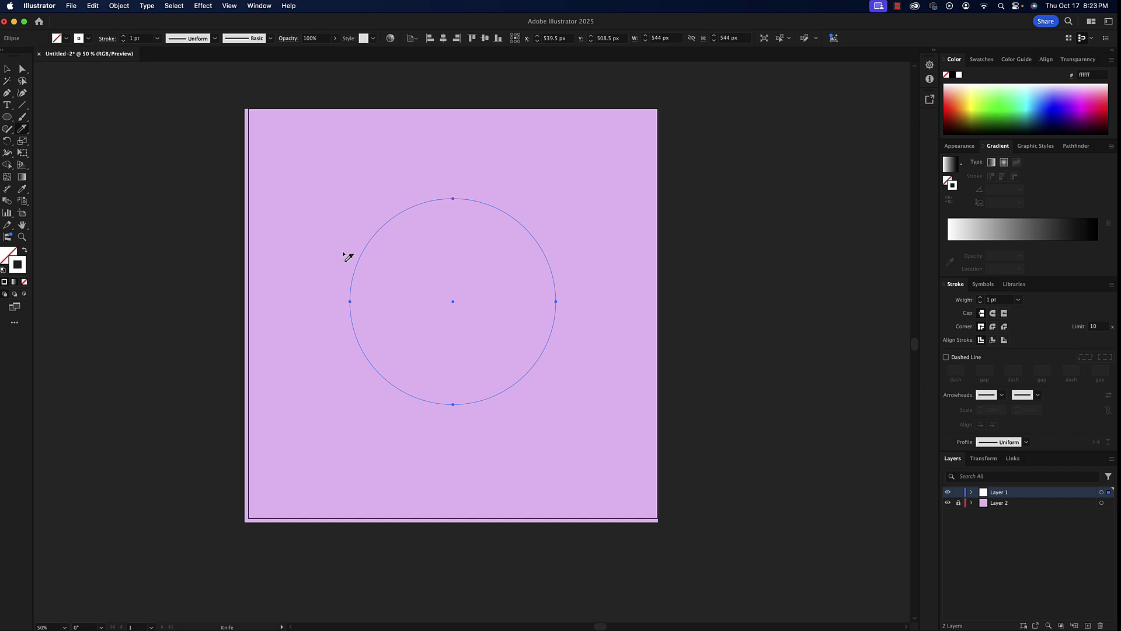
Step: Slice the circle with three curved horizontal Knife cuts into four stacked sections, redoing the lowest cut as an upward arch
mouse_move(343, 251)
left_mouse_down()
mouse_move(487, 267)
mouse_move(539, 261)
mouse_move(596, 233)
left_mouse_up()
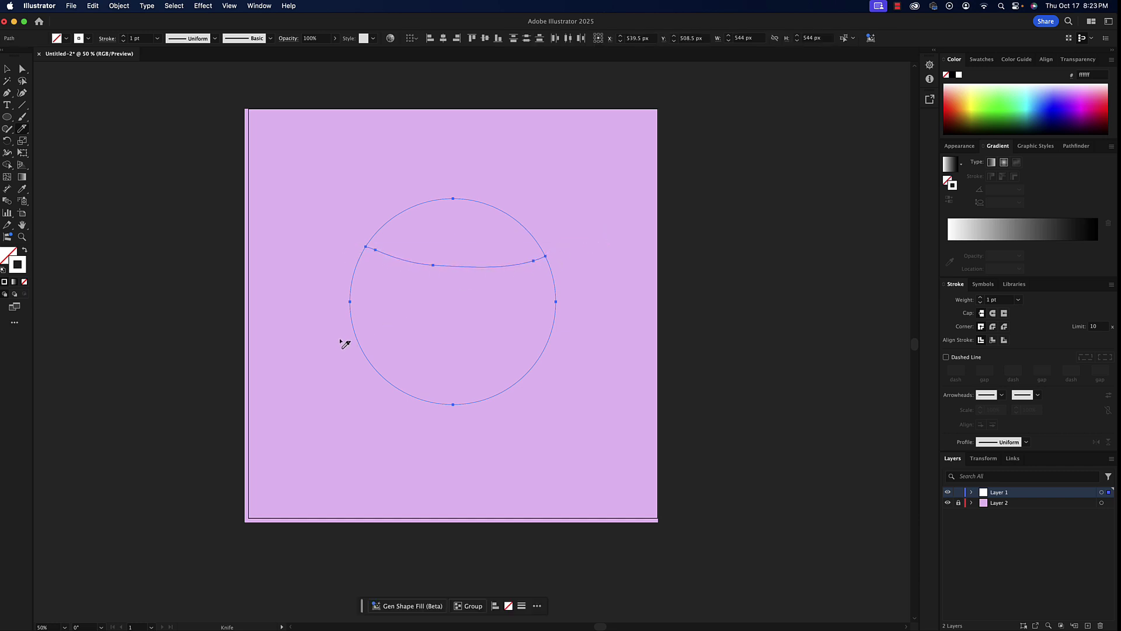
mouse_move(339, 343)
left_mouse_down()
mouse_move(435, 325)
mouse_move(560, 340)
mouse_move(590, 331)
left_mouse_up()
mouse_move(351, 399)
left_mouse_down()
mouse_move(416, 367)
mouse_move(558, 388)
left_mouse_up()
key("super+z")
mouse_move(341, 392)
left_mouse_down()
mouse_move(415, 357)
mouse_move(485, 354)
mouse_move(523, 373)
left_mouse_up()
mouse_move(361, 380)
left_mouse_down()
mouse_move(413, 360)
mouse_move(493, 360)
mouse_move(581, 392)
mouse_move(616, 377)
left_mouse_up()
mouse_move(366, 386)
left_mouse_down()
mouse_move(454, 363)
mouse_move(579, 398)
left_mouse_up()
Step: Move the whole sliced circle toward the lower right of the artboard and deselect it
left_click(7, 69)
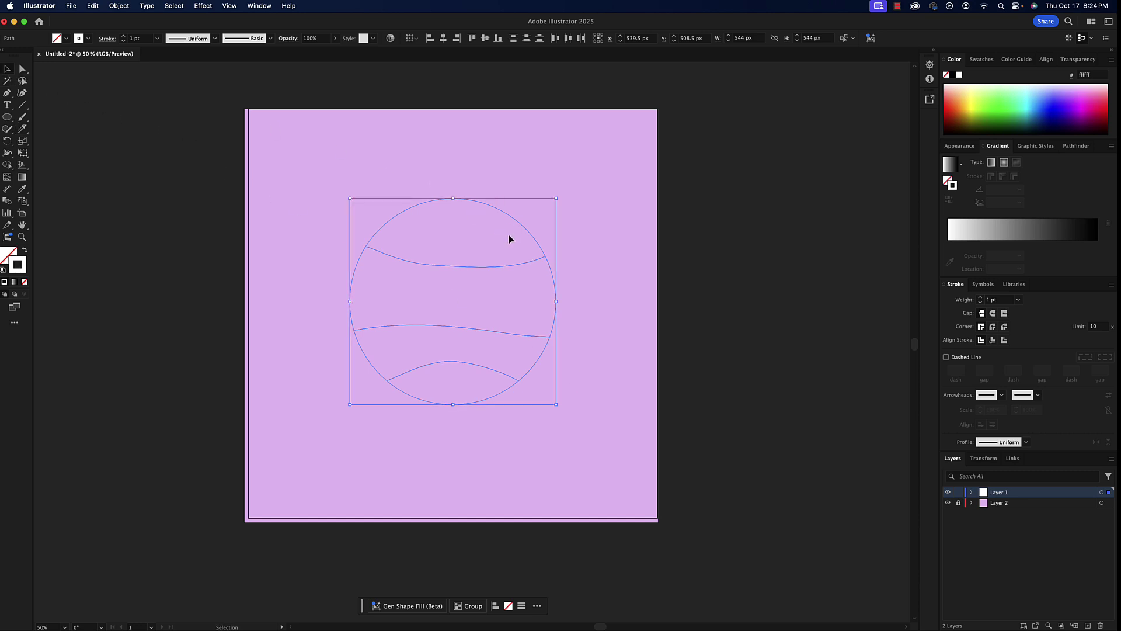
left_click_drag(536, 240, 596, 282)
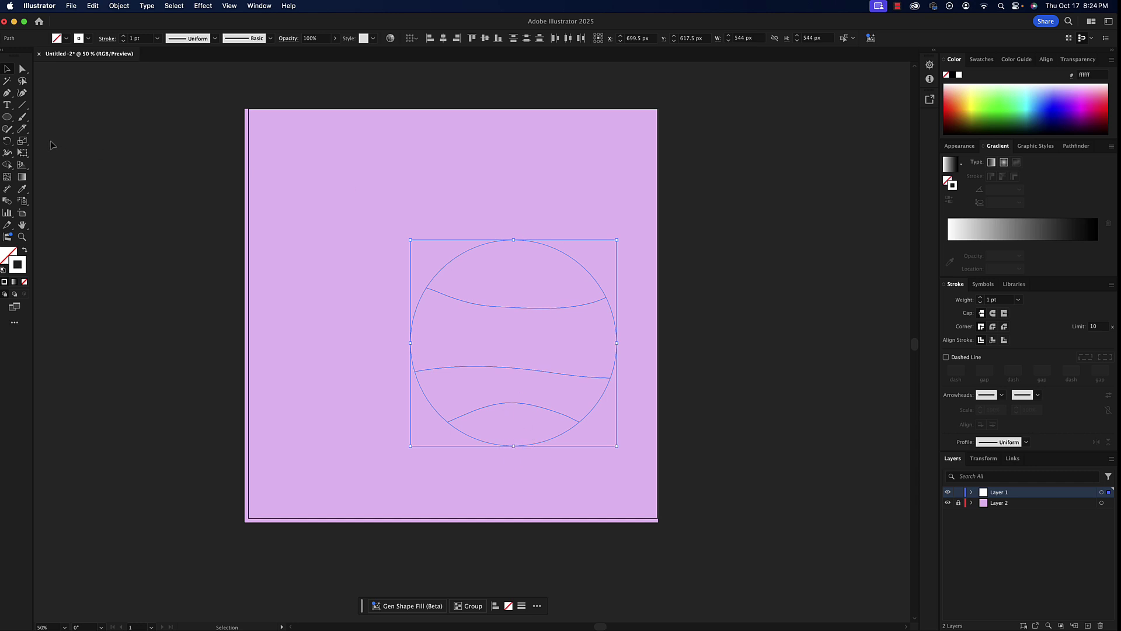
left_click(119, 163)
Step: Place a 90 pt text object near the artboard's upper left, using the FONTSPRING DEMO - Favela SemiBold font
left_click(7, 105)
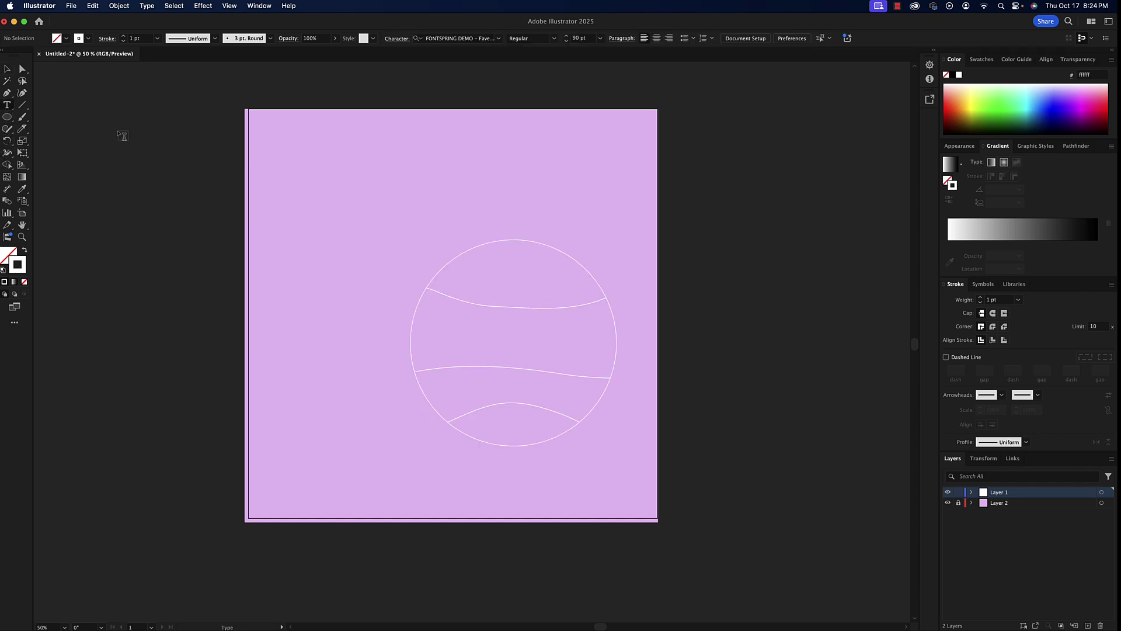
left_click(292, 162)
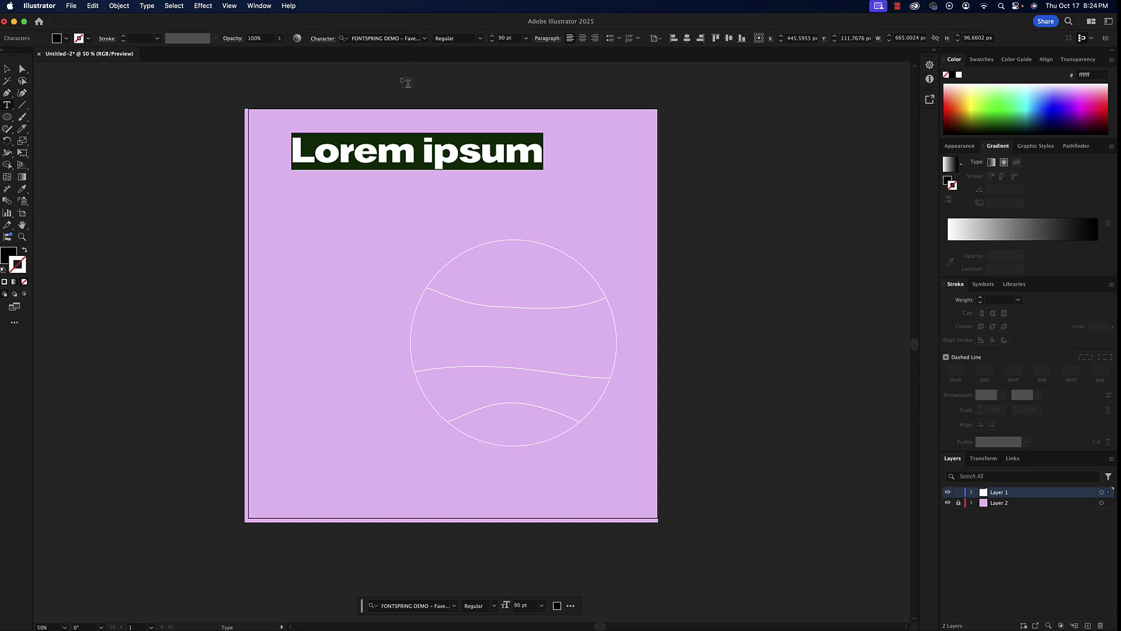
left_click(425, 38)
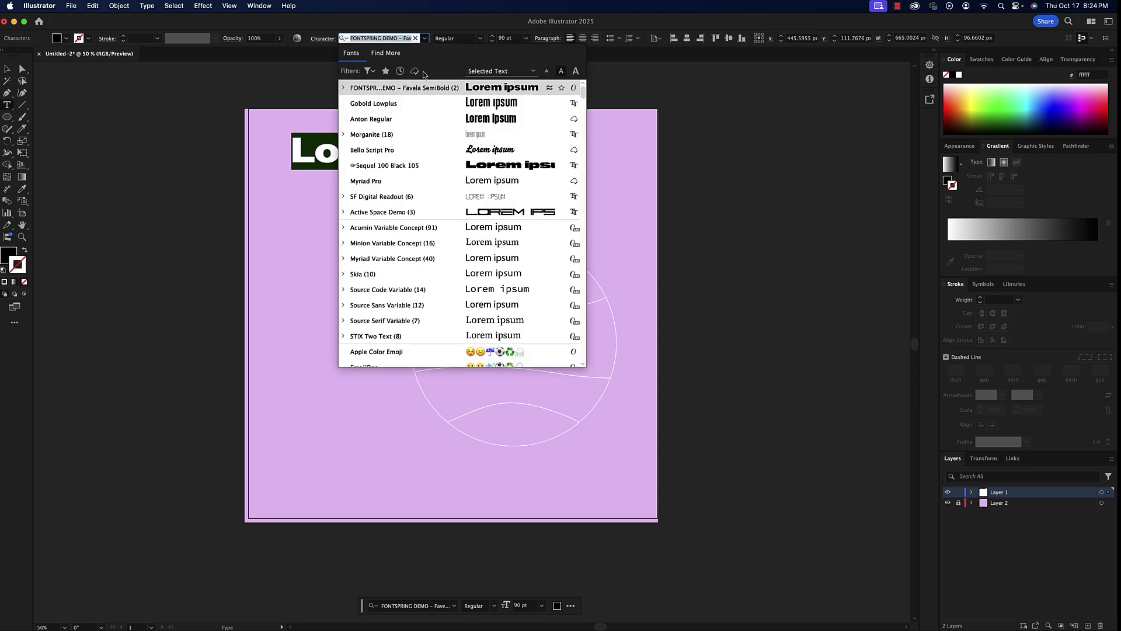
left_click(447, 93)
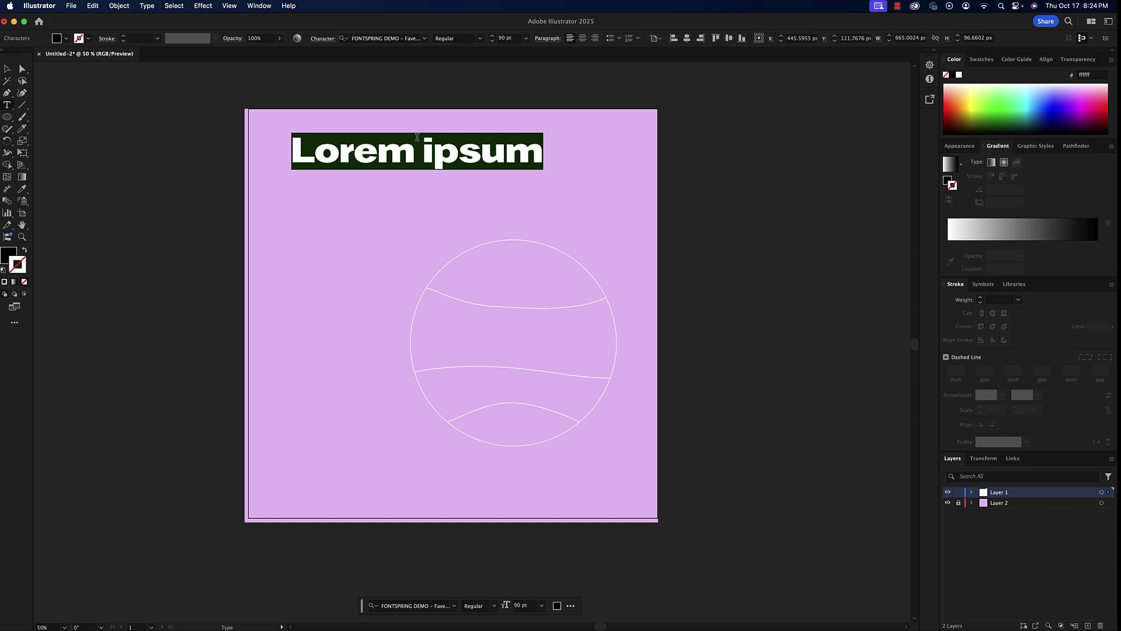
Step: Enter the headline "LEARN ADOBE" with "ILLUSTRATOR NOW" on a second line, and shift it slightly up and left
type("LEARN ADOBE")
key("Return")
type("ILLUST")
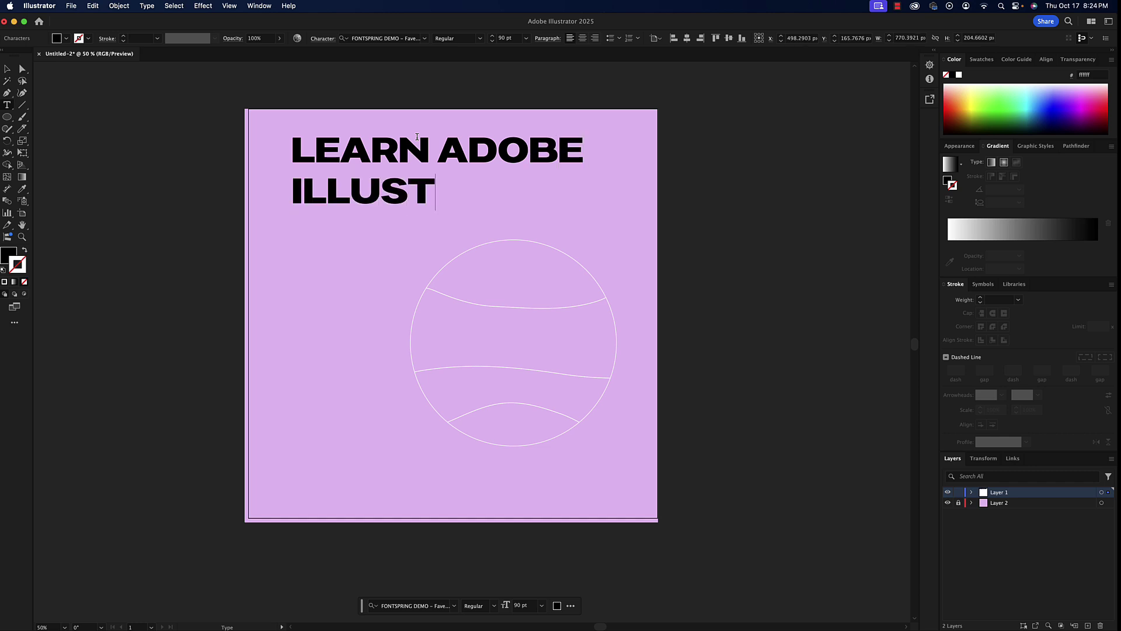
type("RATOR ")
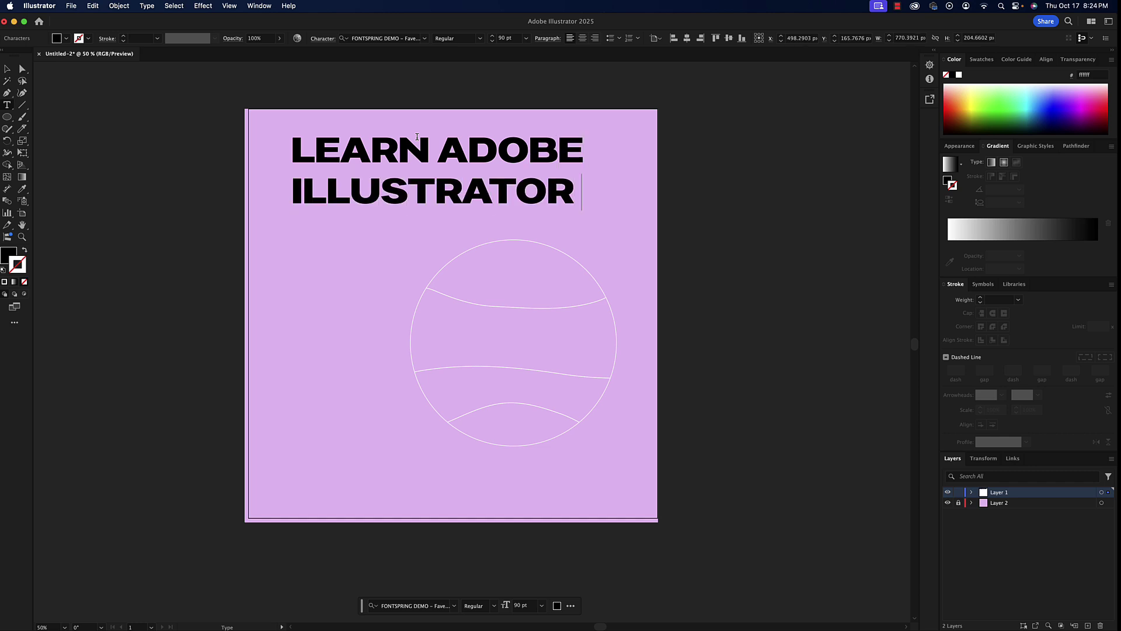
type("NOW")
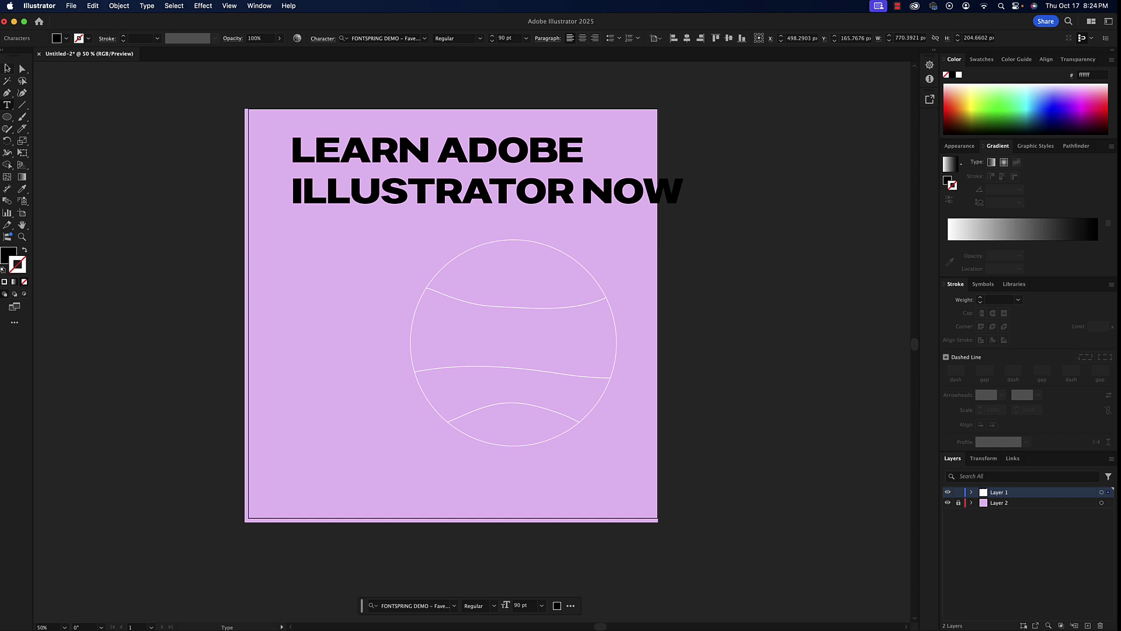
key("Escape")
left_click_drag(373, 165, 339, 157)
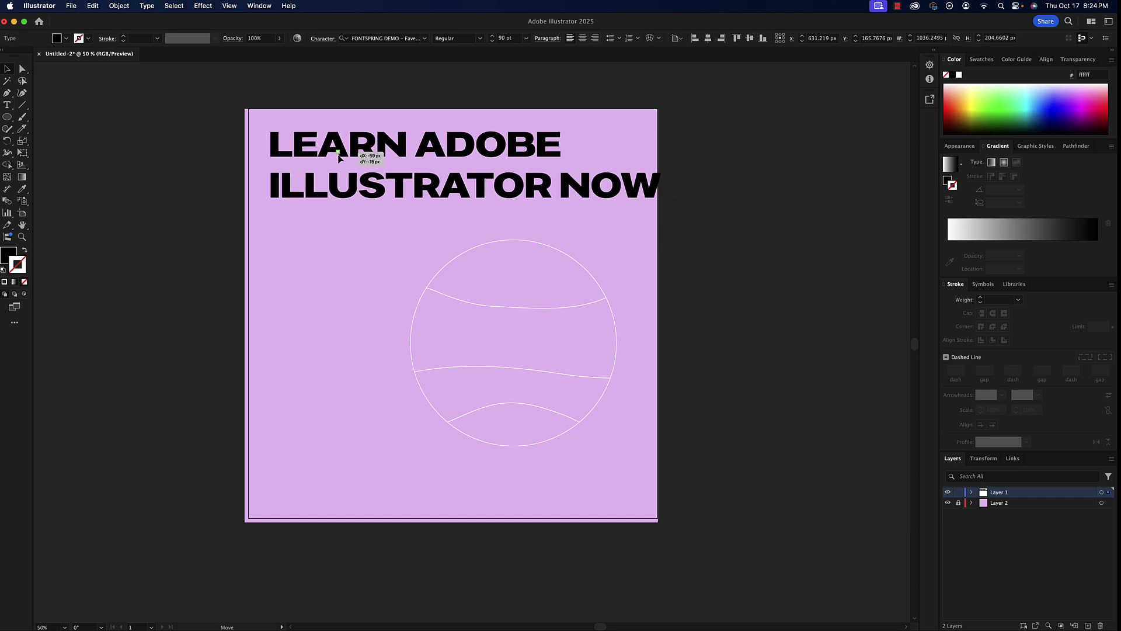
Step: Fill the headline with the teal colour #42b2cc and shift it left to fit within the artboard
double_click(9, 253)
left_click(610, 402)
left_click_drag(610, 402, 608, 402)
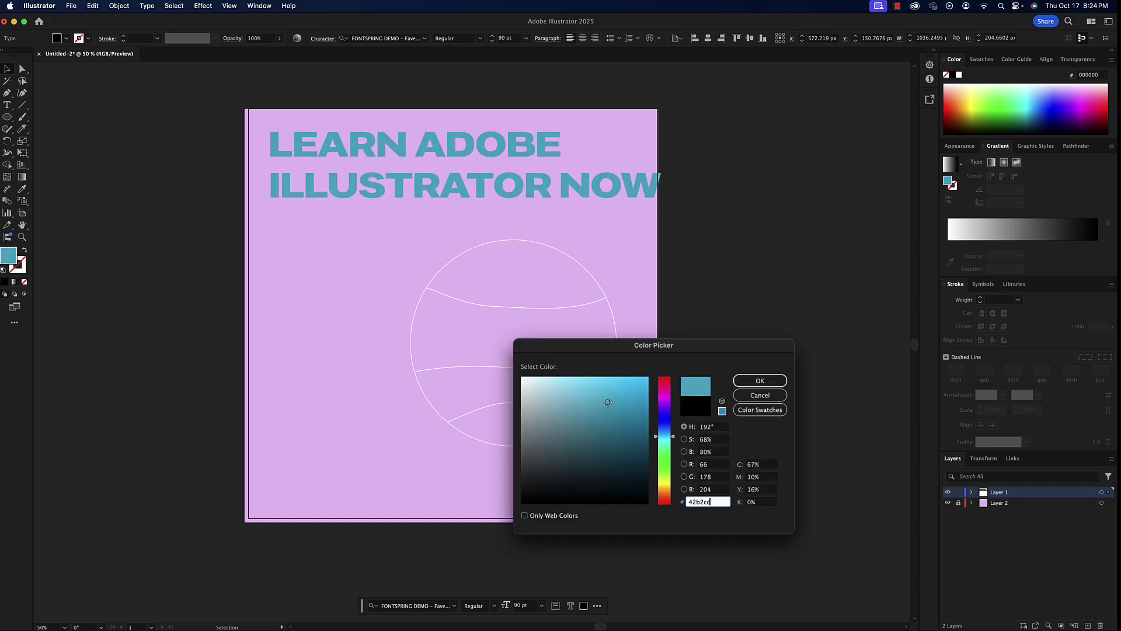
left_click(759, 381)
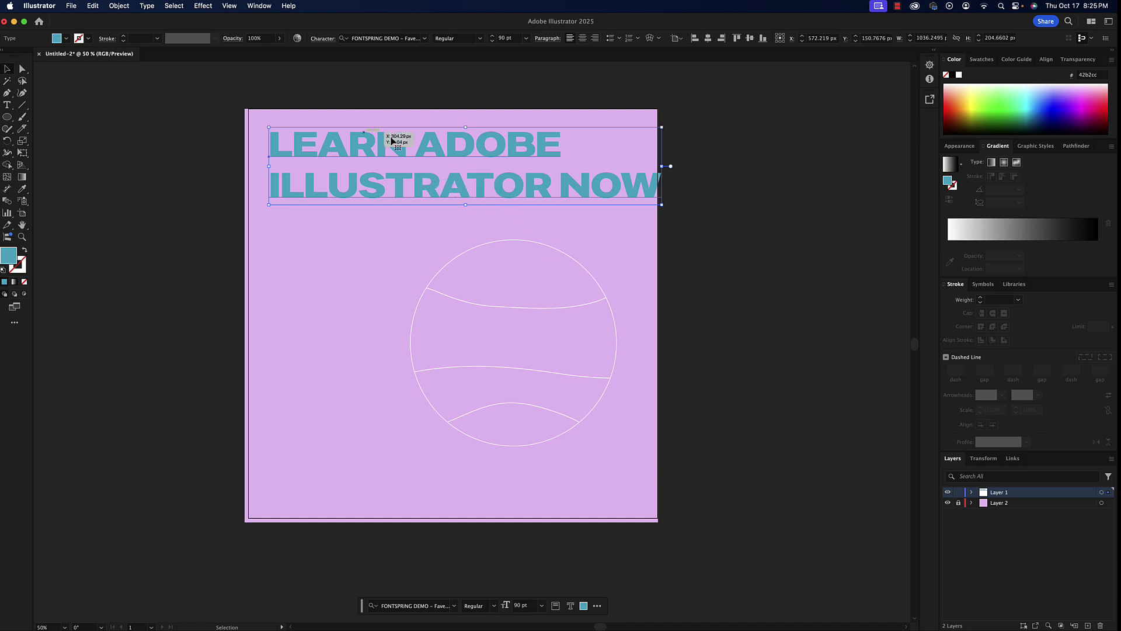
left_click_drag(339, 145, 328, 149)
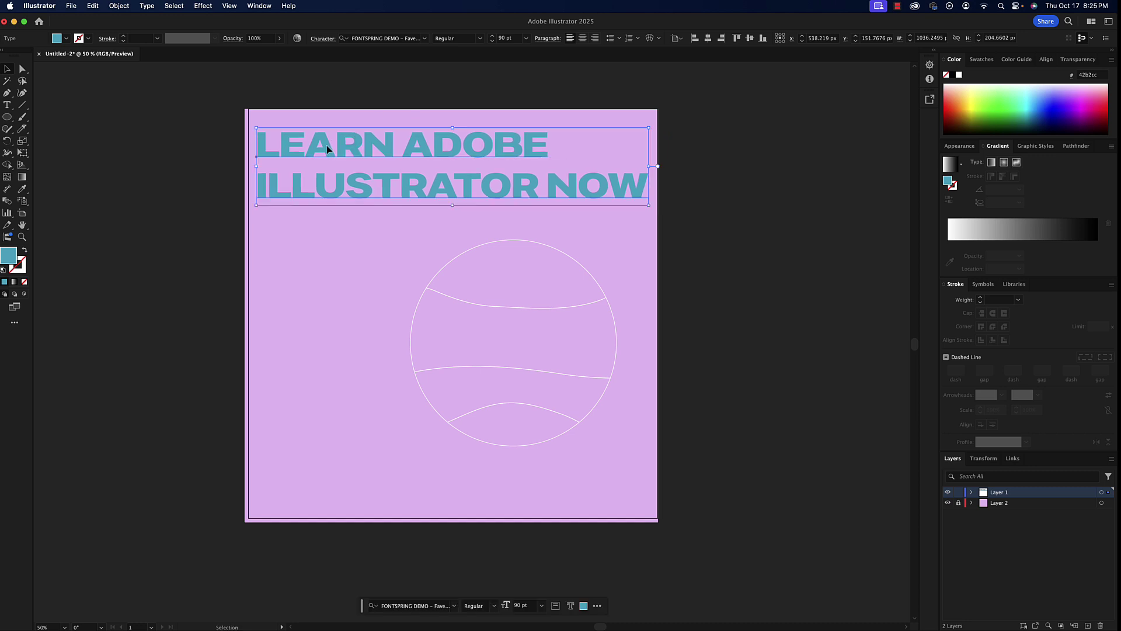
Step: Convert the headline to outlines and ungroup the letters
left_click(147, 6)
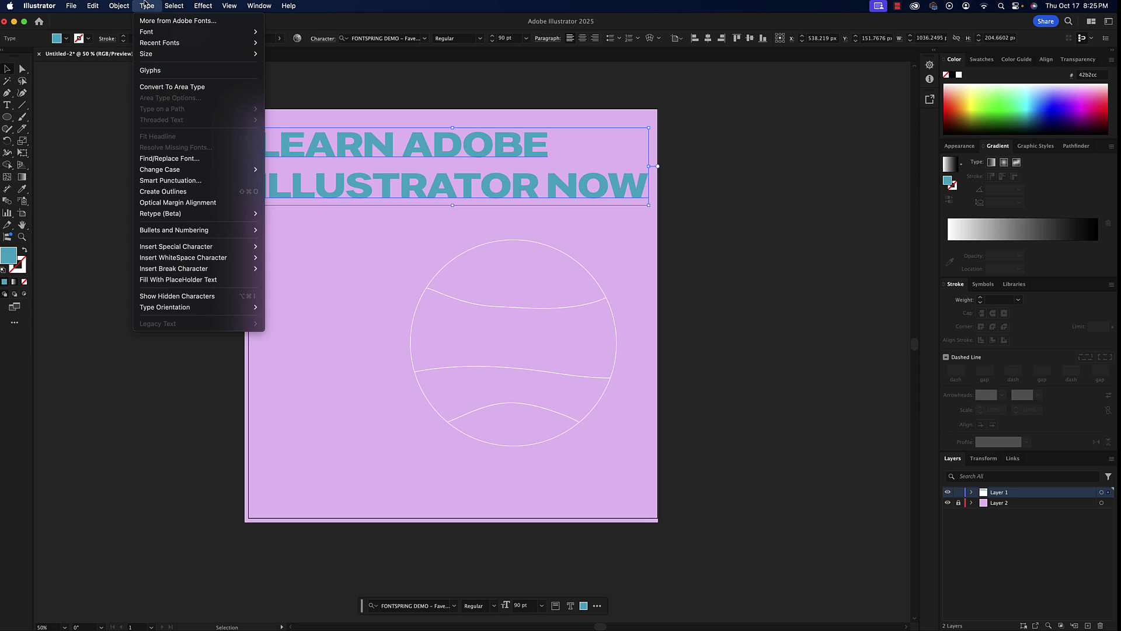
left_click(158, 191)
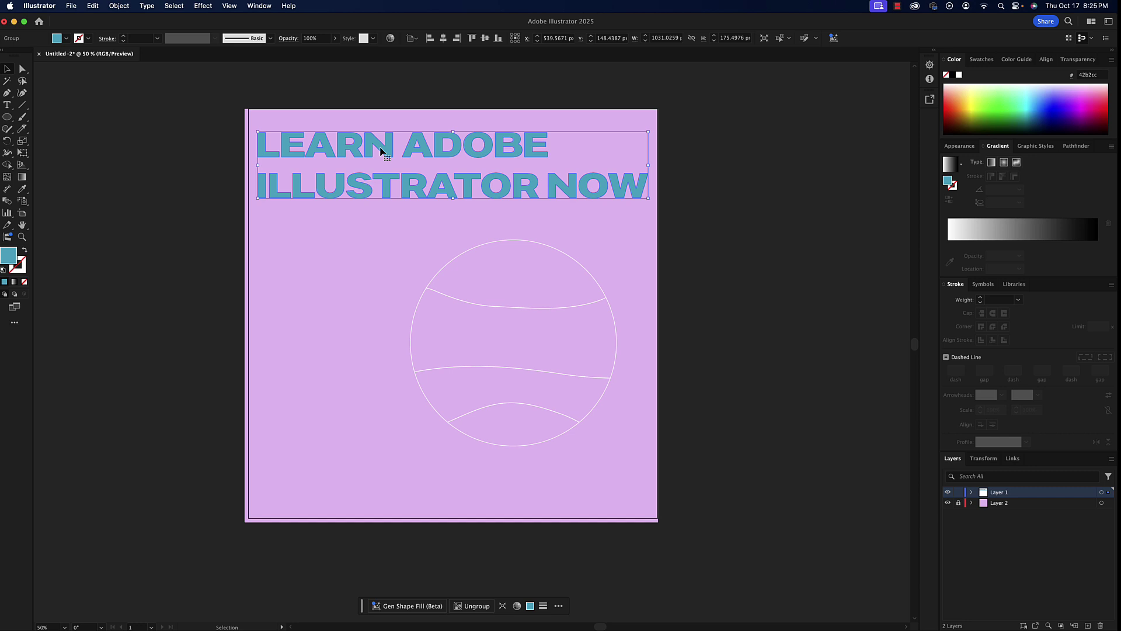
left_click(481, 606)
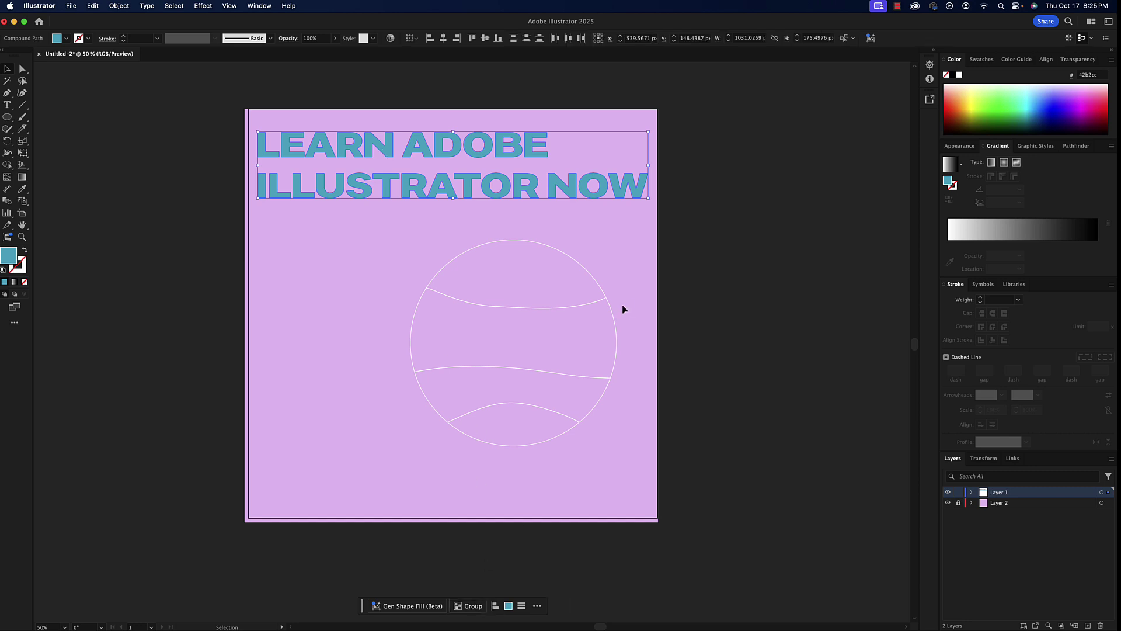
Step: Try moving the B and E of ADOBE as separate letters, and undo those moves
left_click(740, 172)
mouse_move(533, 148)
left_mouse_down()
mouse_move(546, 148)
mouse_move(522, 146)
left_mouse_up()
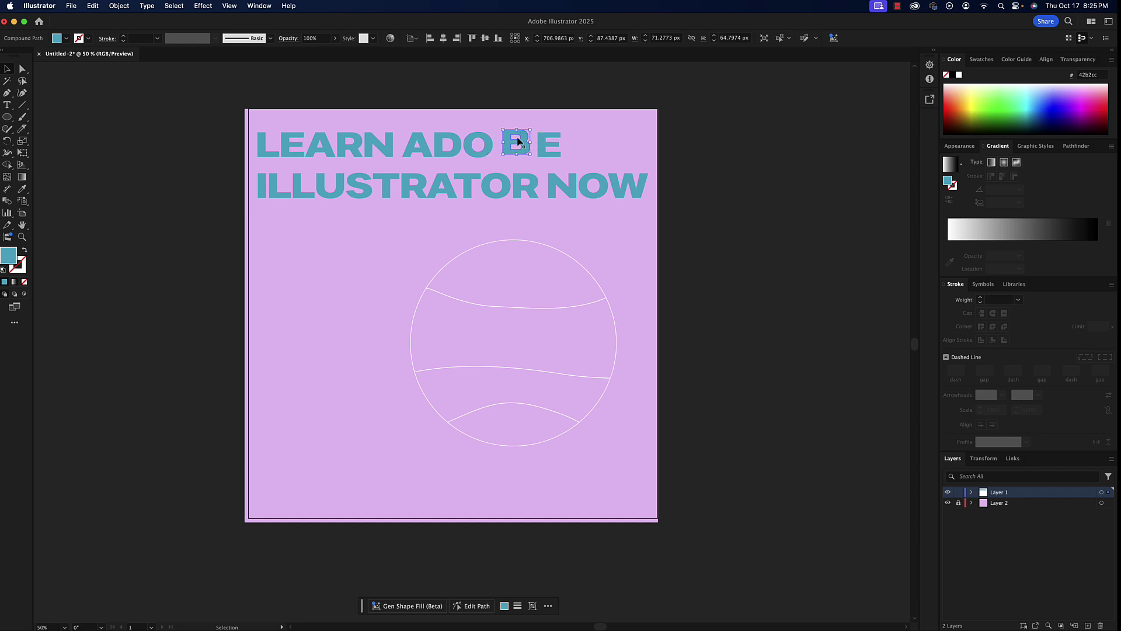
key("super+z")
key("super+z")
Step: Move the letters of LEARN into the circle's top section and those of ADOBE into the second section
left_click(389, 153)
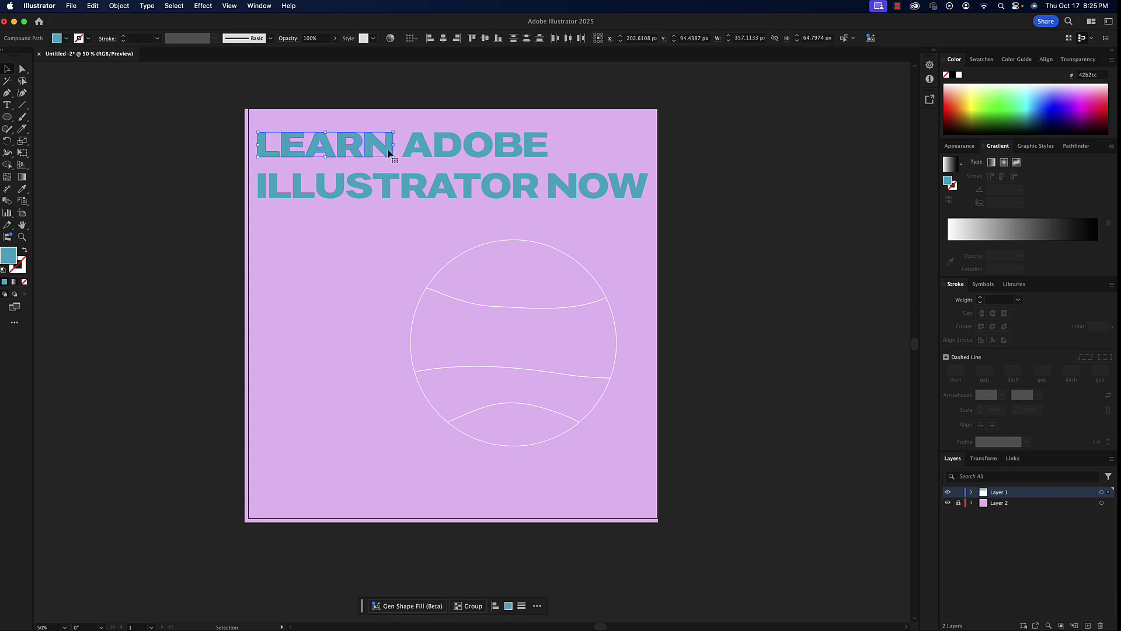
left_click_drag(389, 153, 573, 282)
left_click_drag(400, 130, 575, 340)
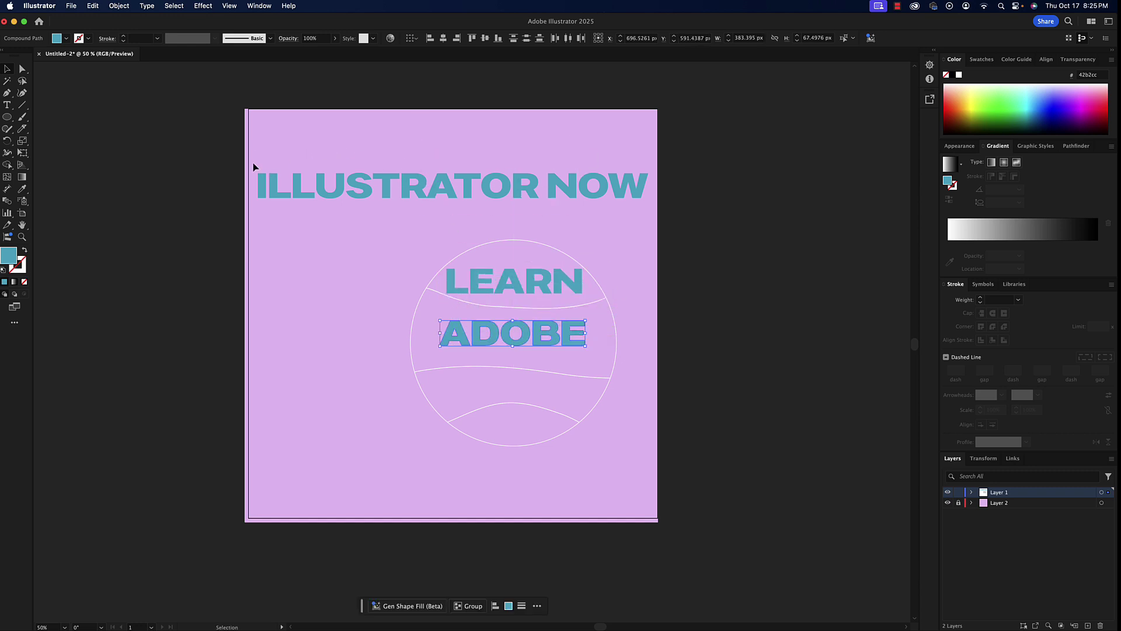
Step: Shrink the words ILLUSTRATOR and NOW and place them in the circle's third and bottom sections
left_click_drag(537, 223, 538, 222)
left_click_drag(538, 174, 573, 391)
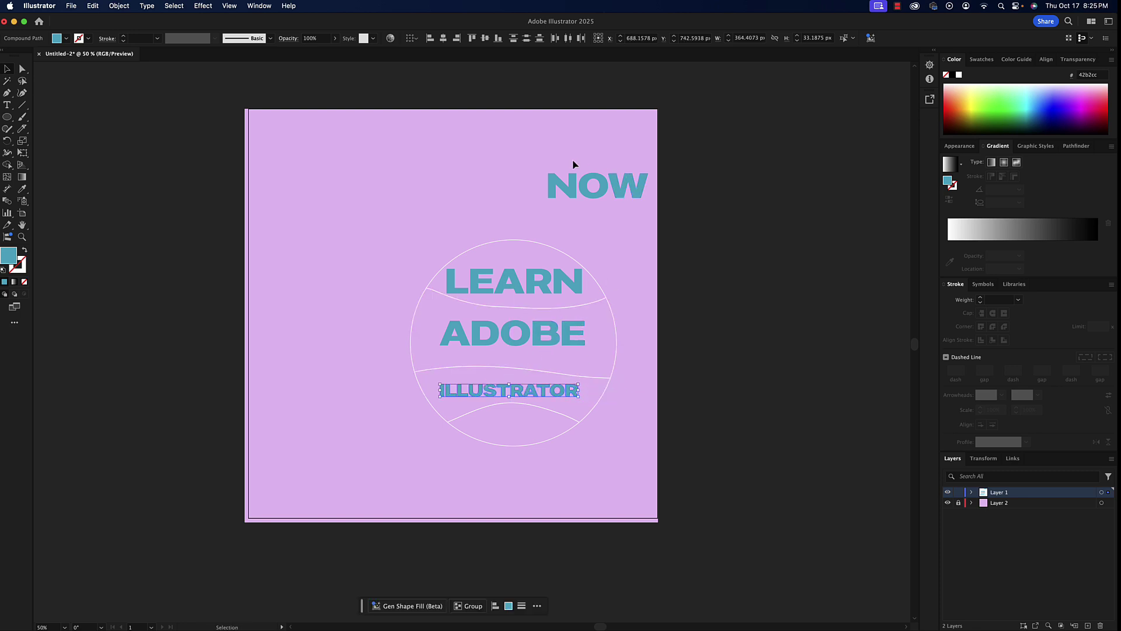
mouse_move(555, 171)
left_mouse_down()
mouse_move(633, 193)
mouse_move(633, 220)
mouse_move(573, 443)
mouse_move(552, 432)
mouse_move(567, 413)
mouse_move(540, 427)
left_mouse_up()
left_click(618, 401)
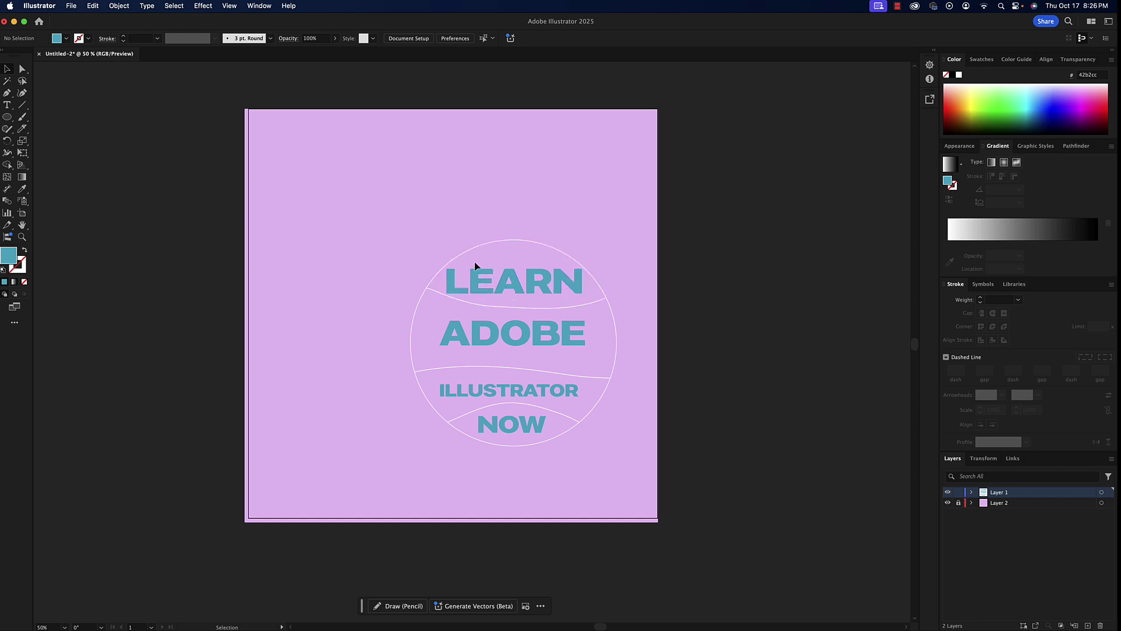
Step: Select all the letters of LEARN and send them to the back of the stacking order
left_click(463, 281)
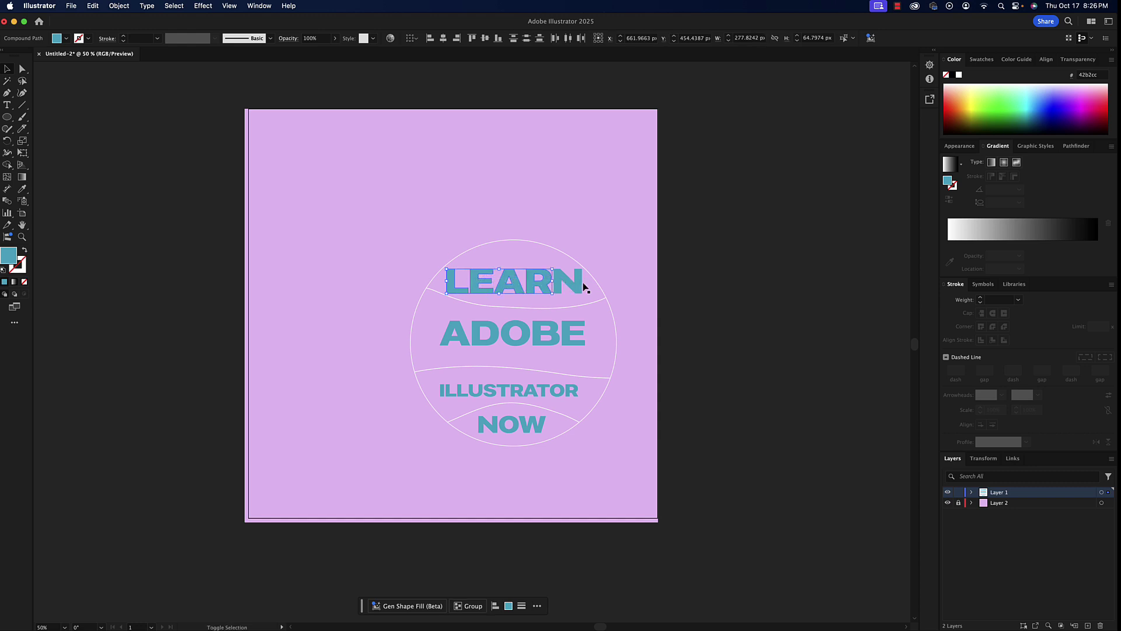
left_click(573, 284, "shift")
right_click(560, 281)
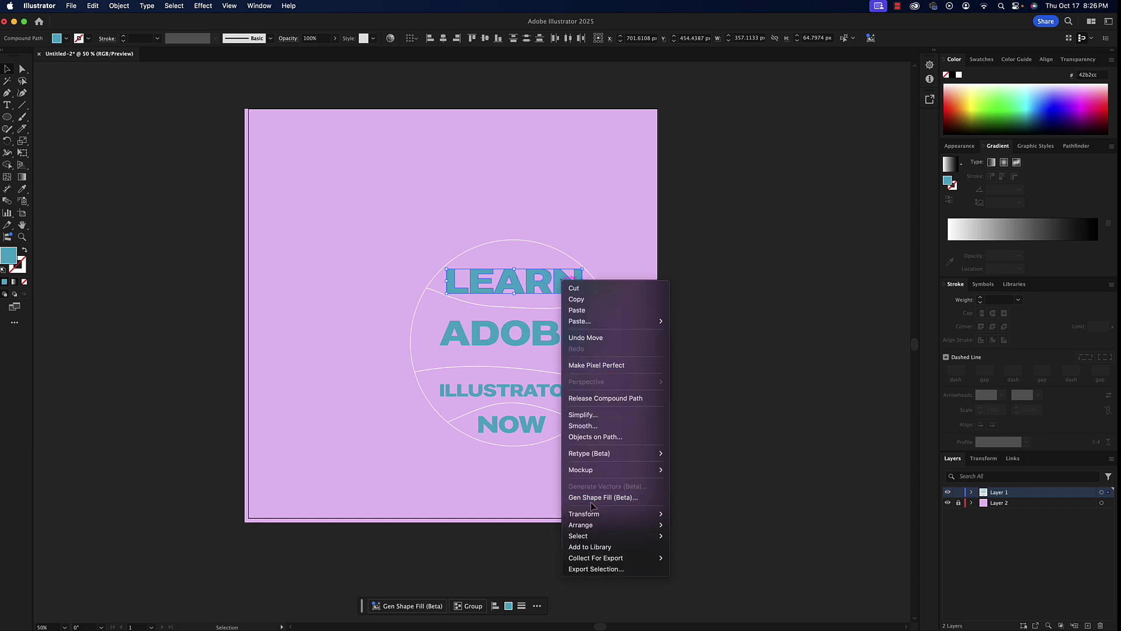
mouse_move(599, 528)
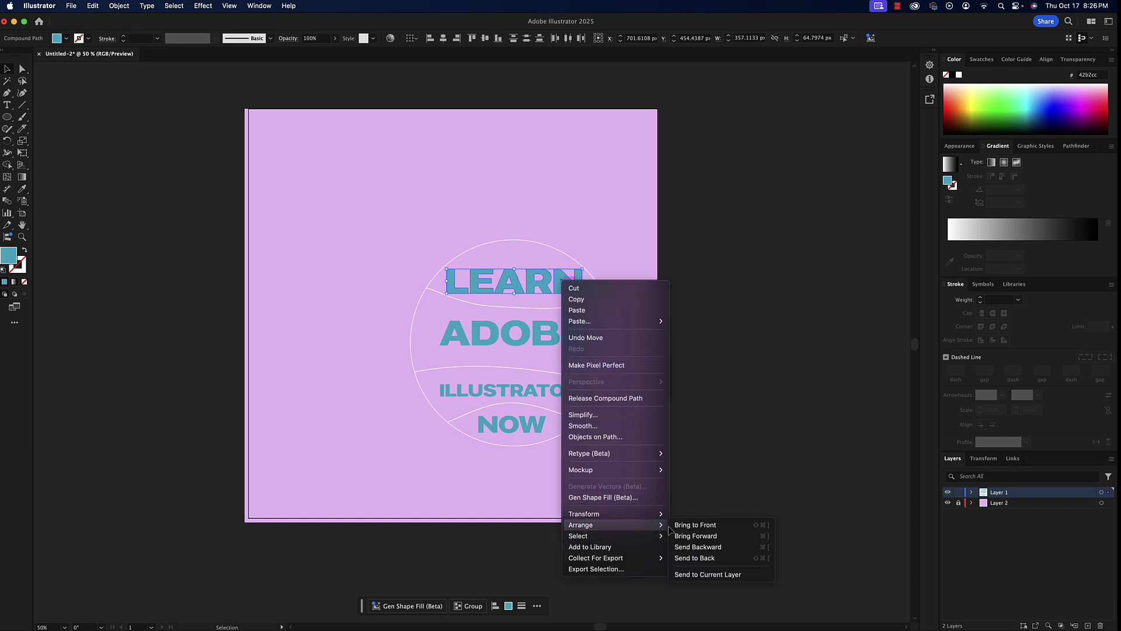
left_click(695, 558)
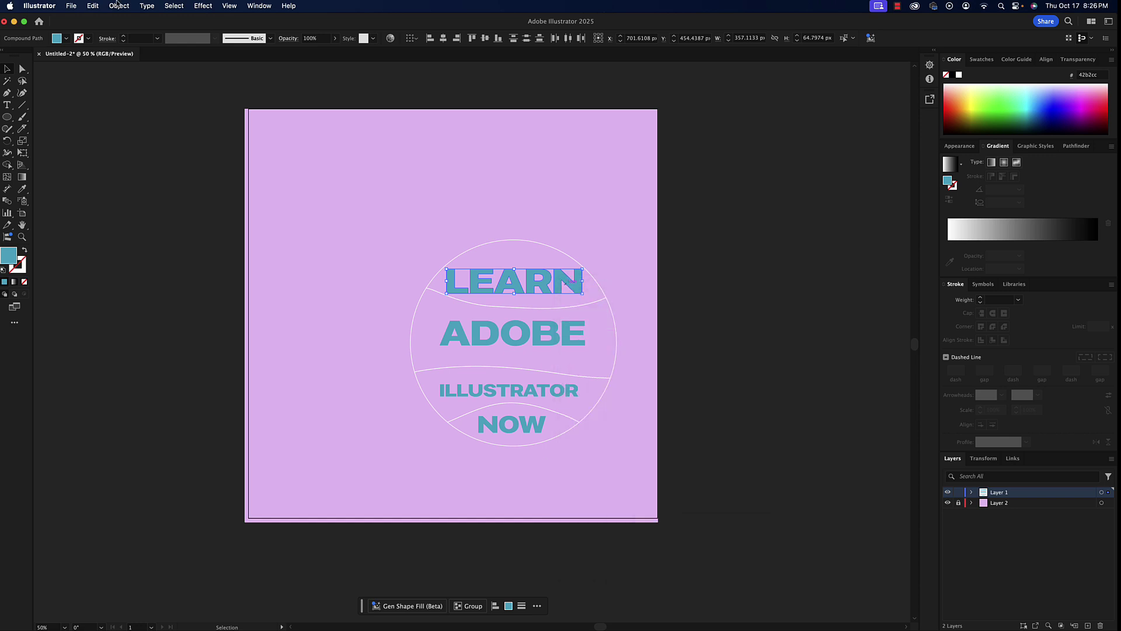
left_click(119, 6)
mouse_move(146, 32)
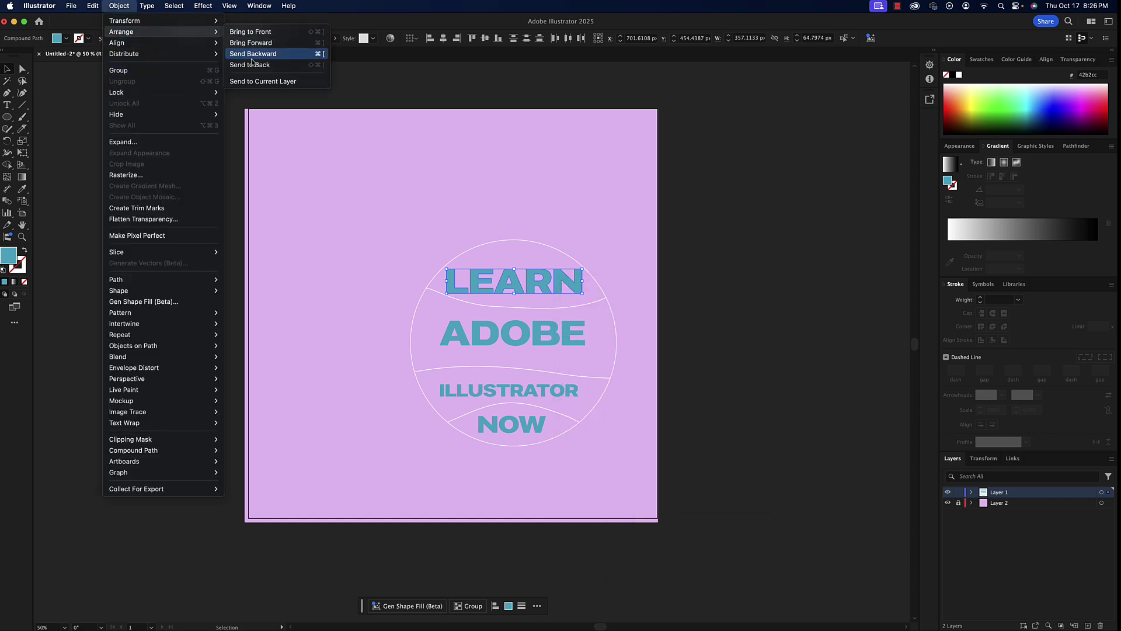
left_click(303, 62)
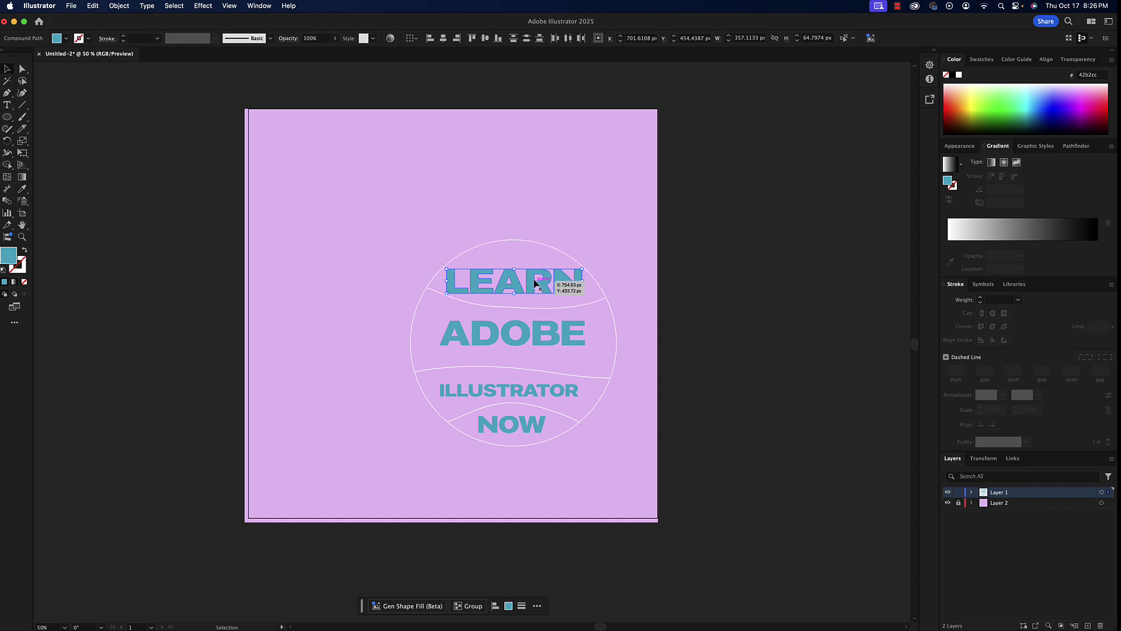
Step: Warp the letters of LEARN into the circle's top section using Envelope Distort with the top object
left_click(556, 250, "shift")
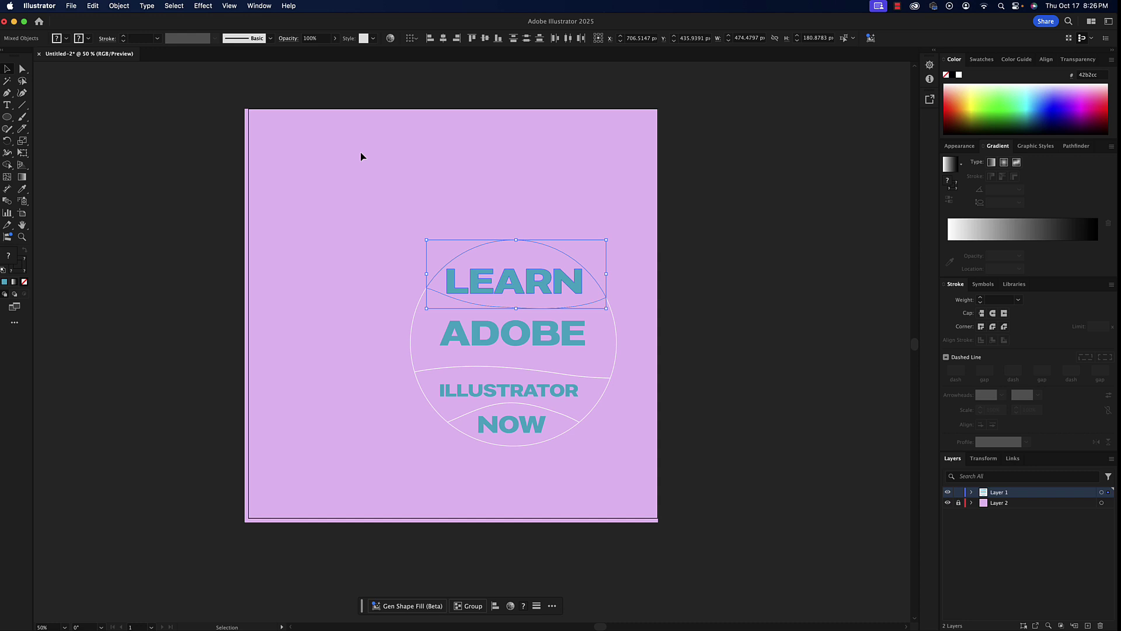
left_click(128, 5)
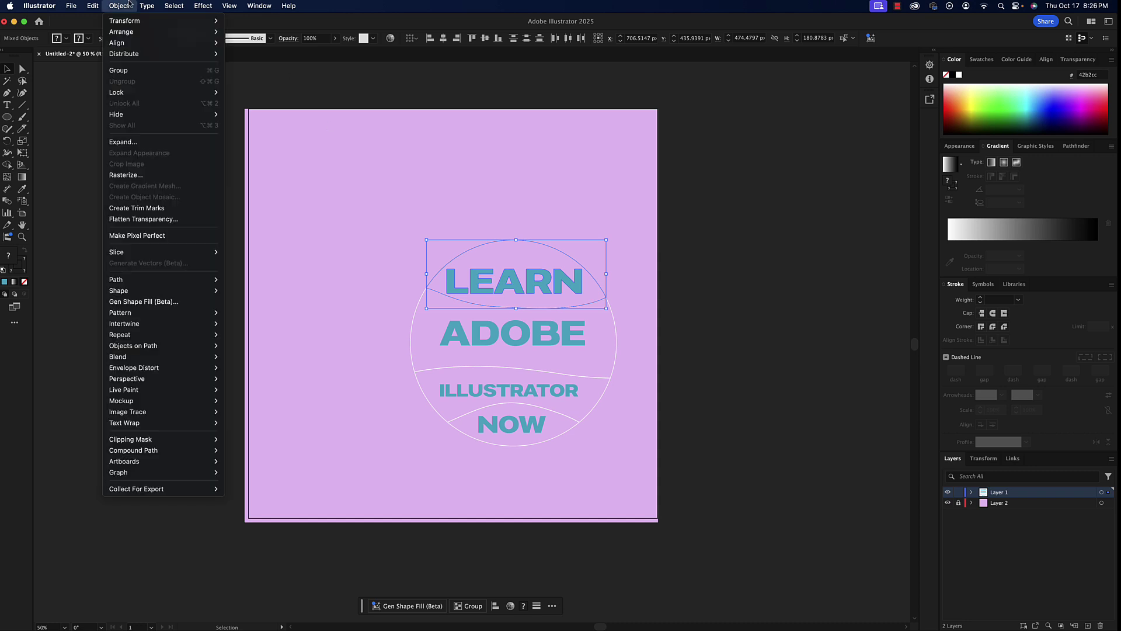
mouse_move(128, 336)
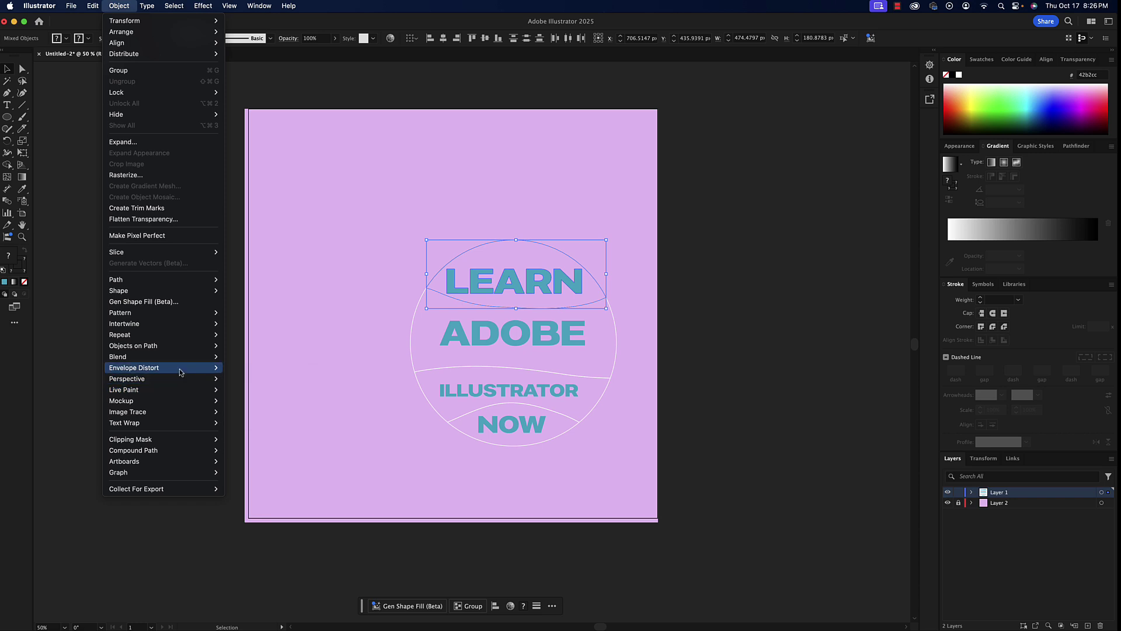
mouse_move(180, 368)
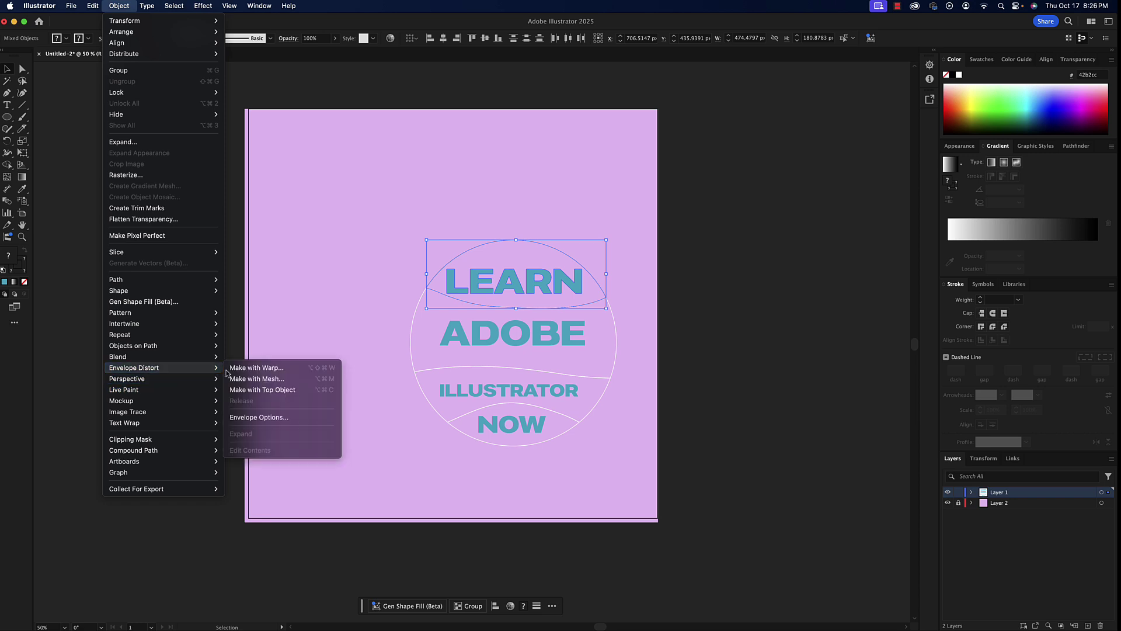
left_click(276, 392)
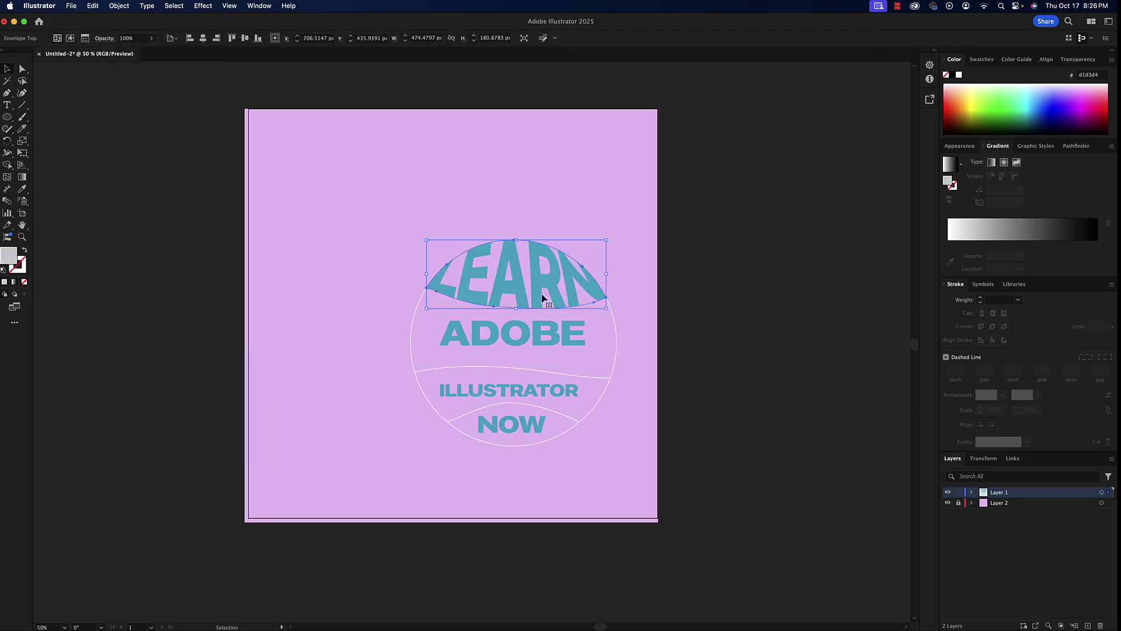
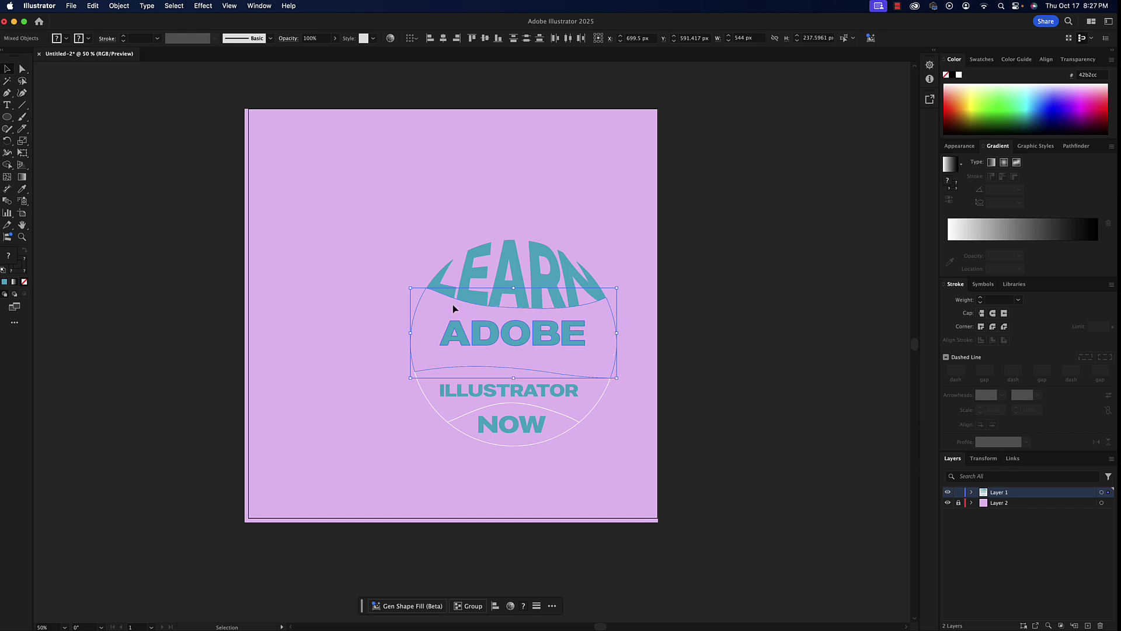
Step: Warp the letters of ADOBE into the circle's second section using Envelope Distort with the top object
left_click(119, 6)
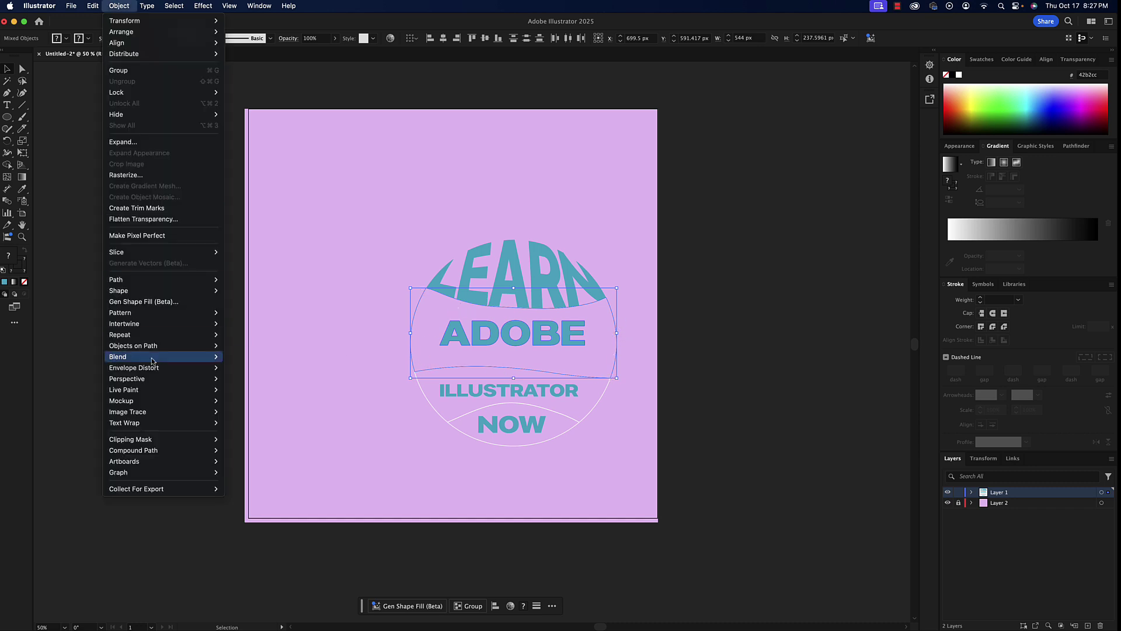
mouse_move(170, 368)
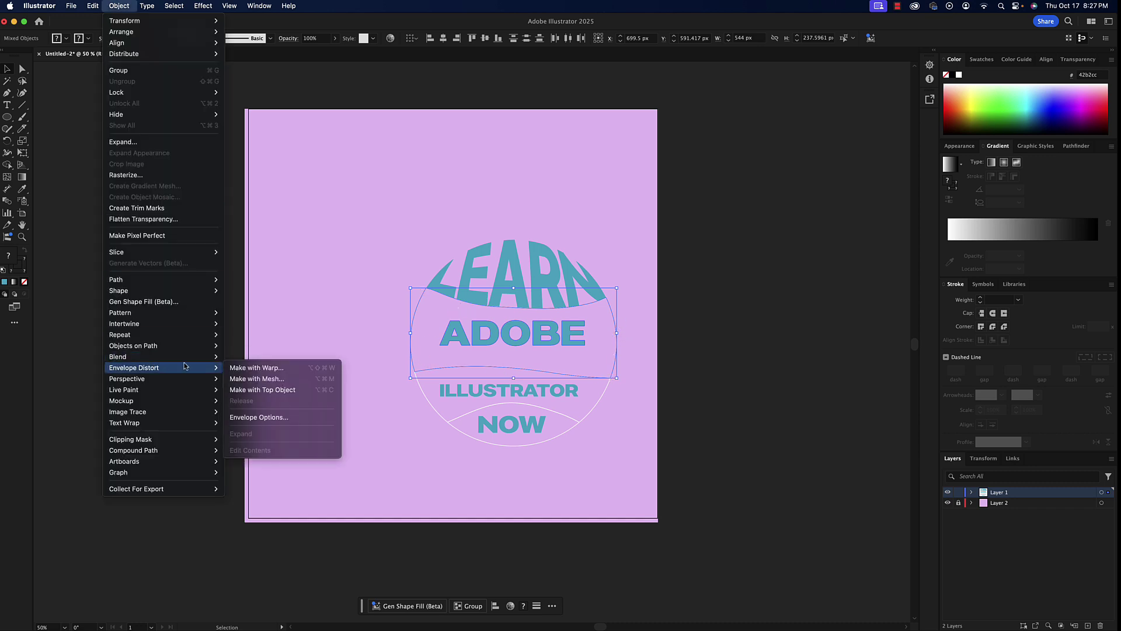
left_click(253, 394)
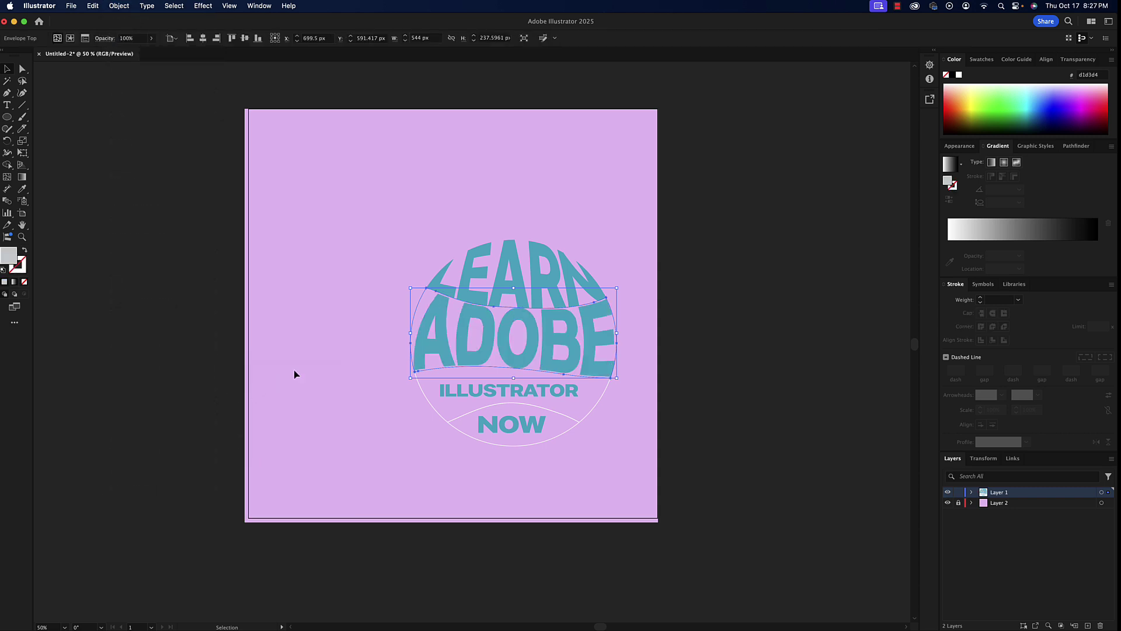
left_click(294, 374)
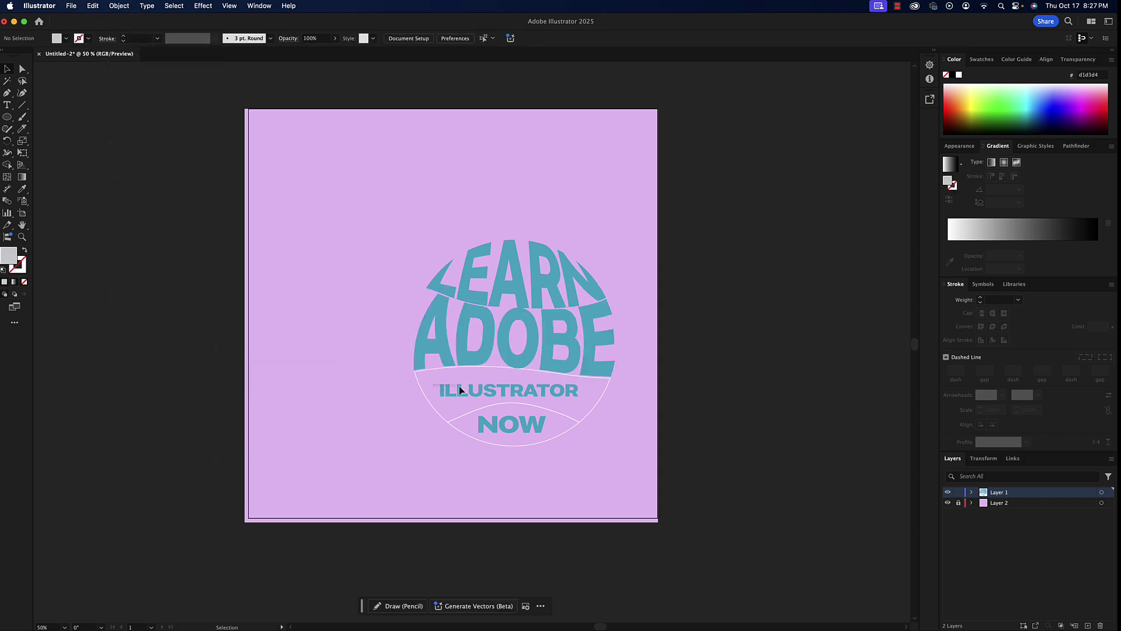
Step: Select the word ILLUSTRATOR and send it to the back of the stacking order
left_click(569, 393)
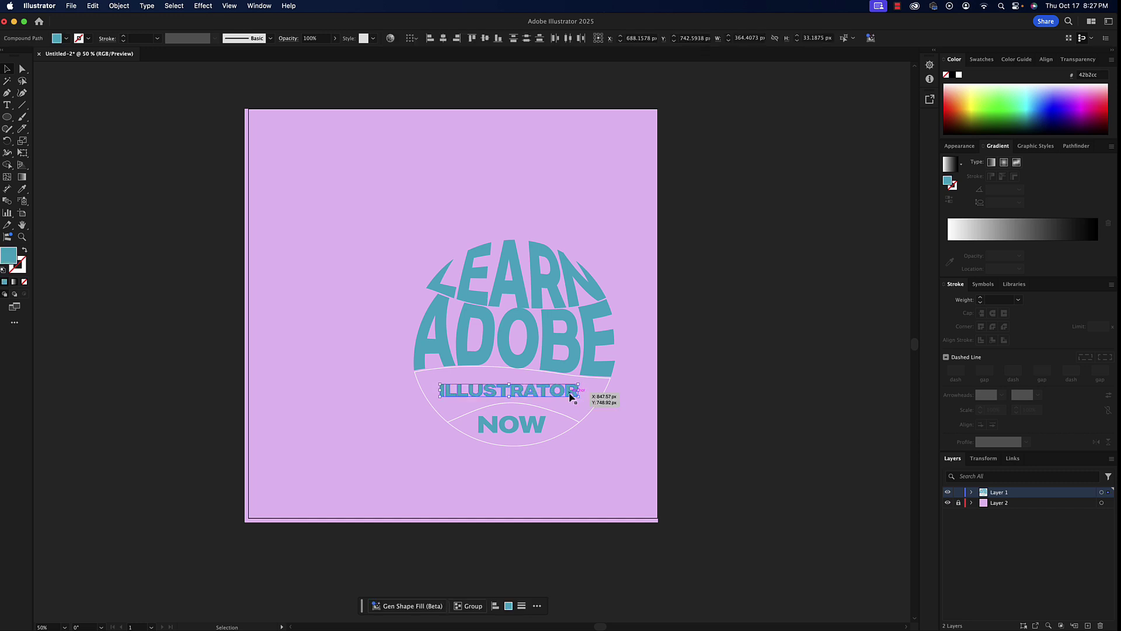
right_click(571, 395)
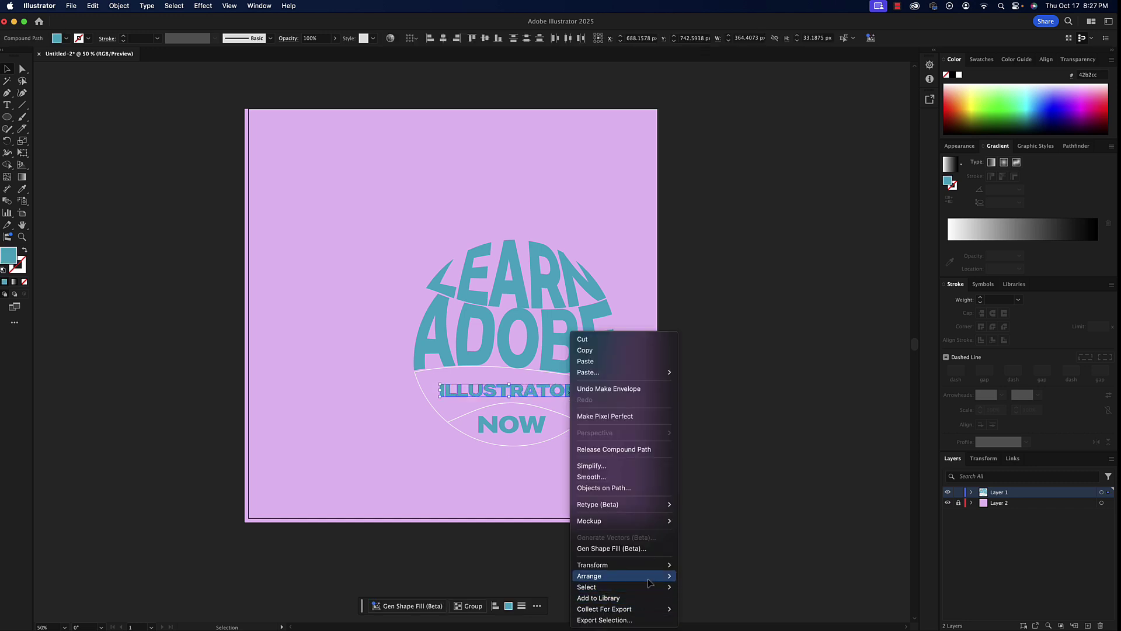
mouse_move(674, 577)
left_click(703, 603)
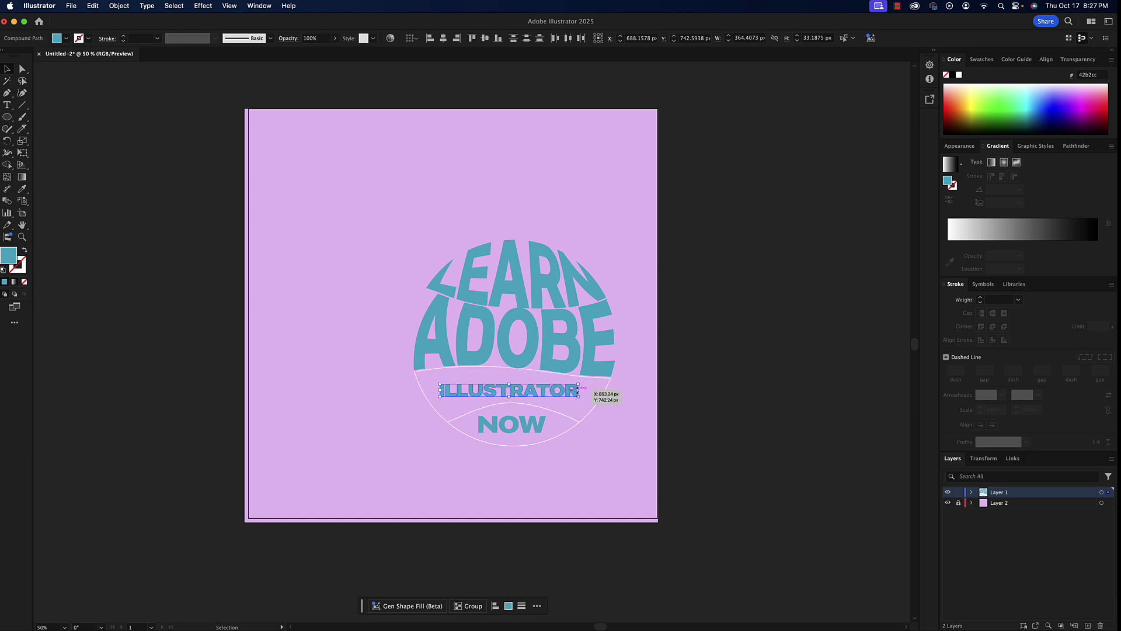
Step: Add the circle's third section to the selection and envelope-distort ILLUSTRATOR into it with the top object
left_click(596, 407, "shift")
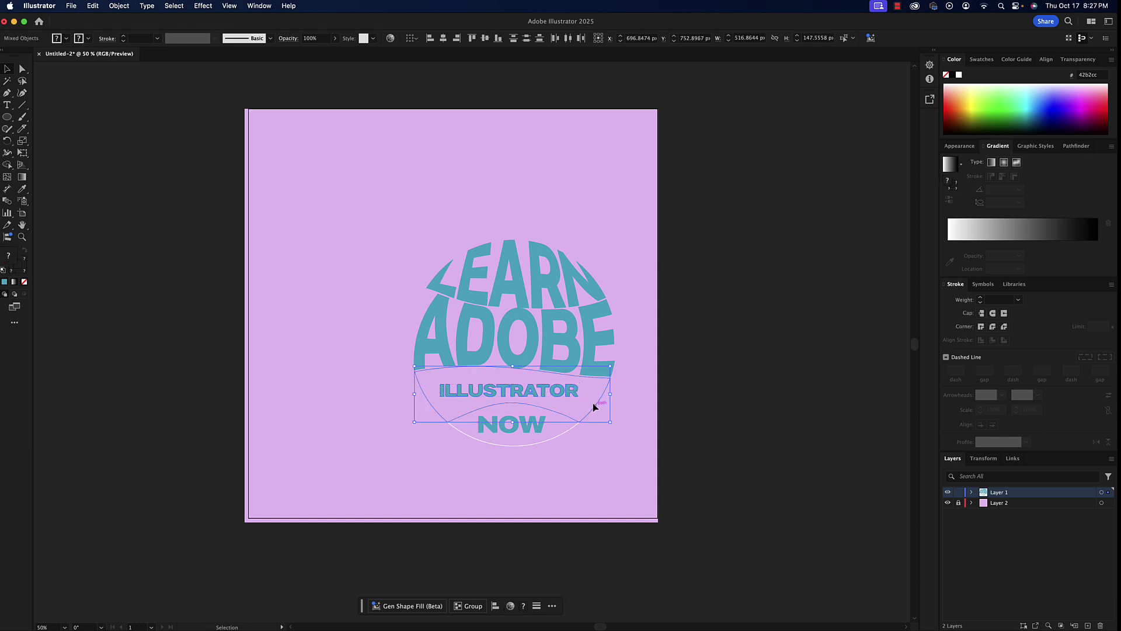
left_click(126, 5)
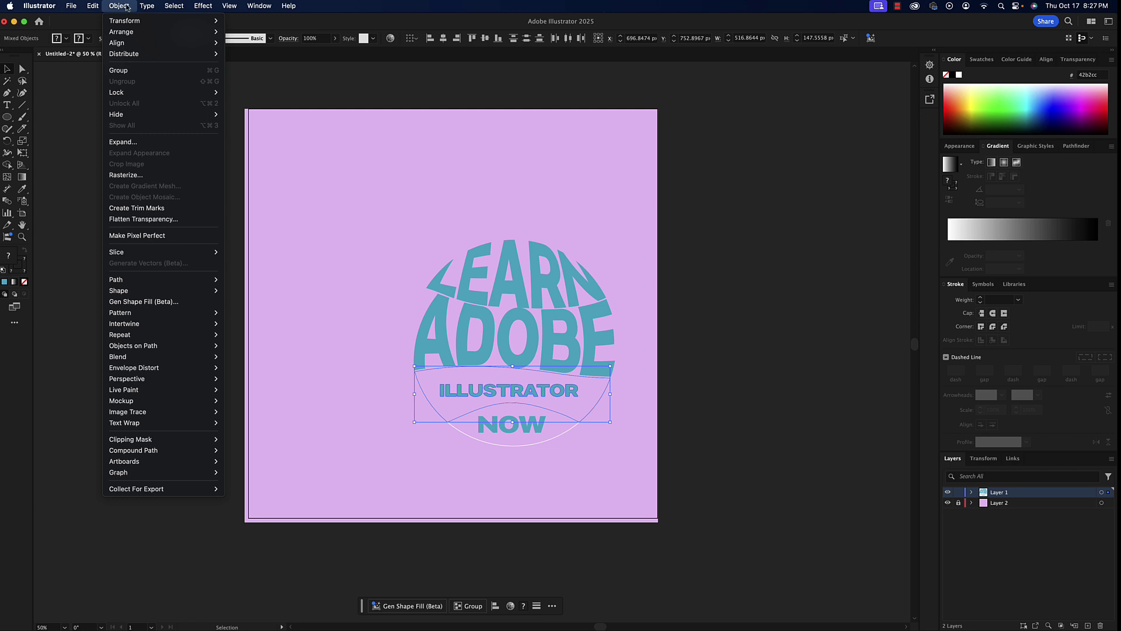
mouse_move(163, 367)
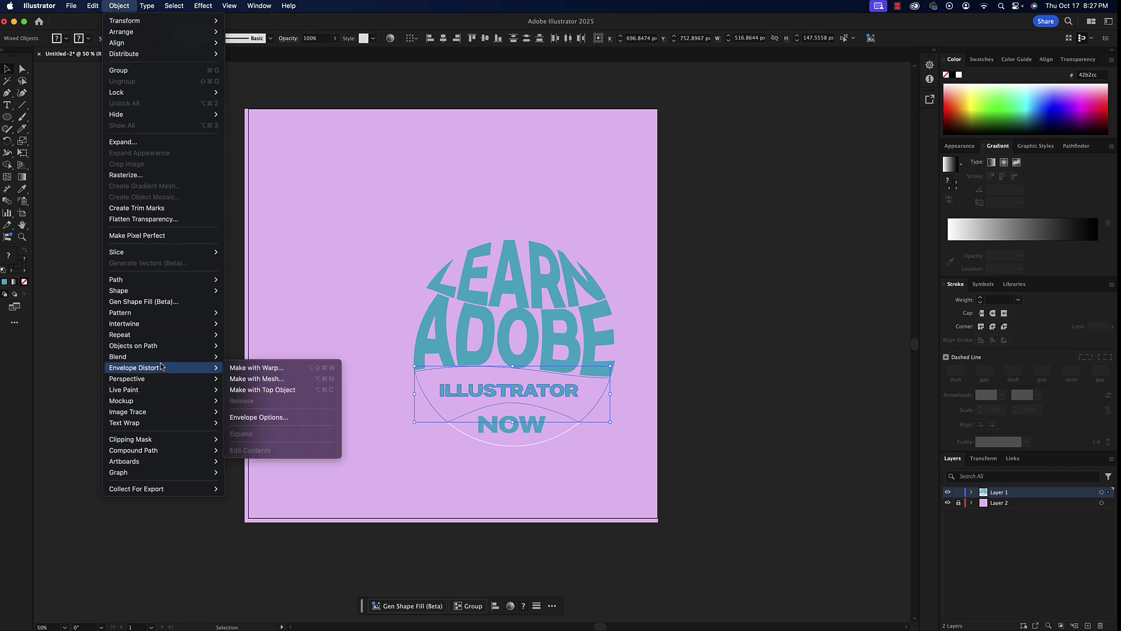
left_click(255, 389)
left_click(292, 400)
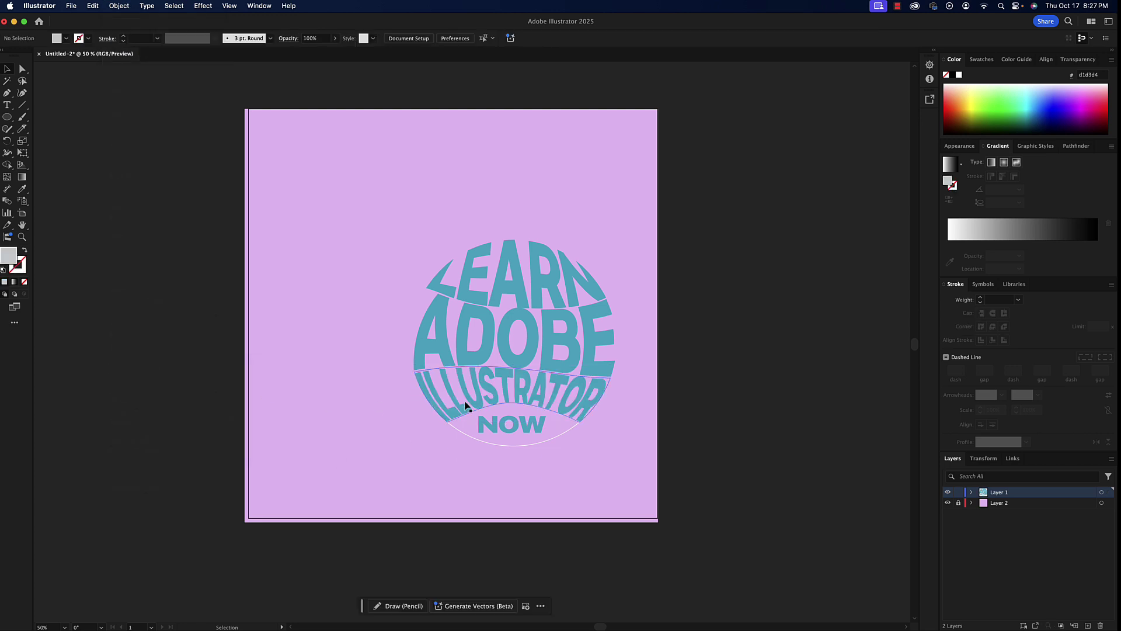
Step: Select all the letters of NOW and send them to the back of the stacking order
left_click(489, 424)
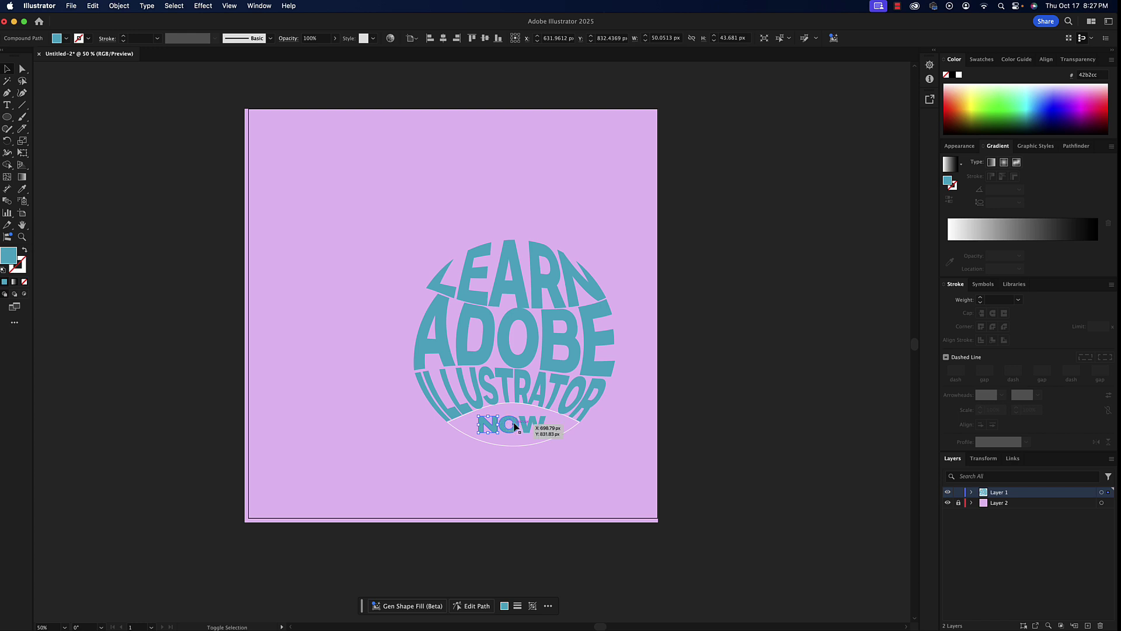
left_click(509, 425, "shift")
left_click(533, 425, "shift")
left_click(542, 427, "shift")
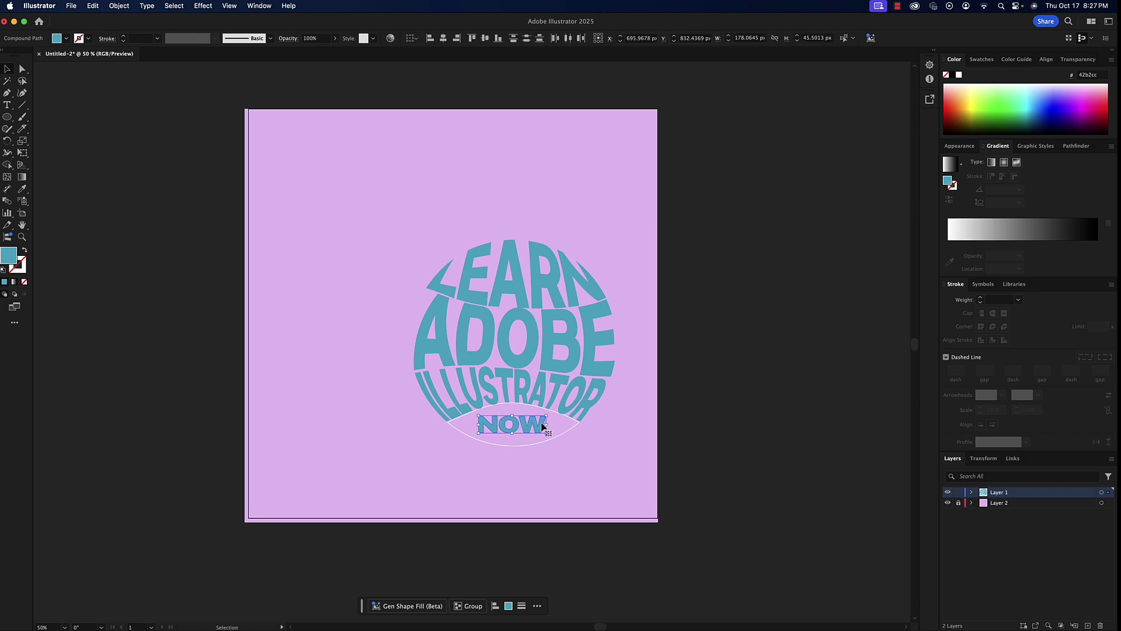
right_click(541, 427)
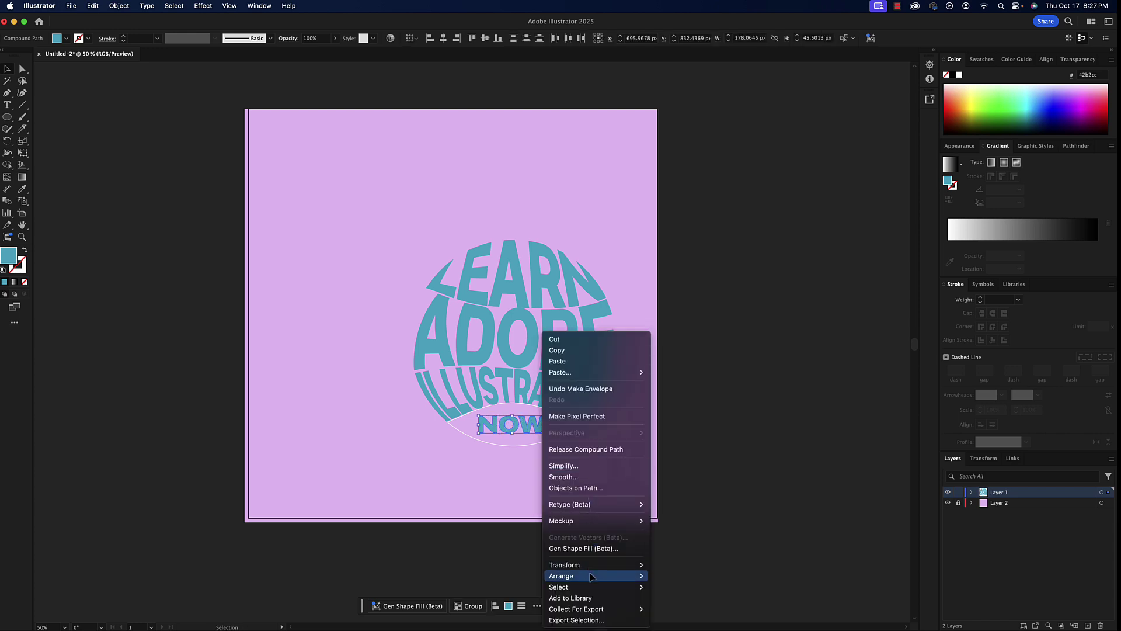
mouse_move(640, 577)
left_click(677, 603)
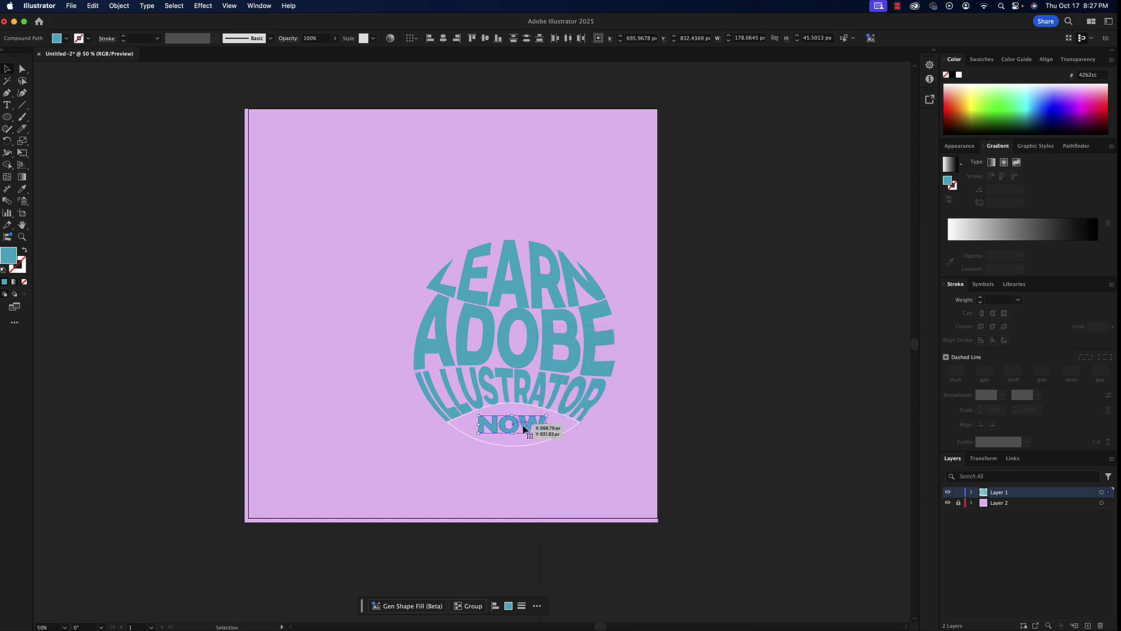
Step: Add the circle's bottom section to the selection and envelope-distort NOW into it with the top object
left_click(562, 436, "shift")
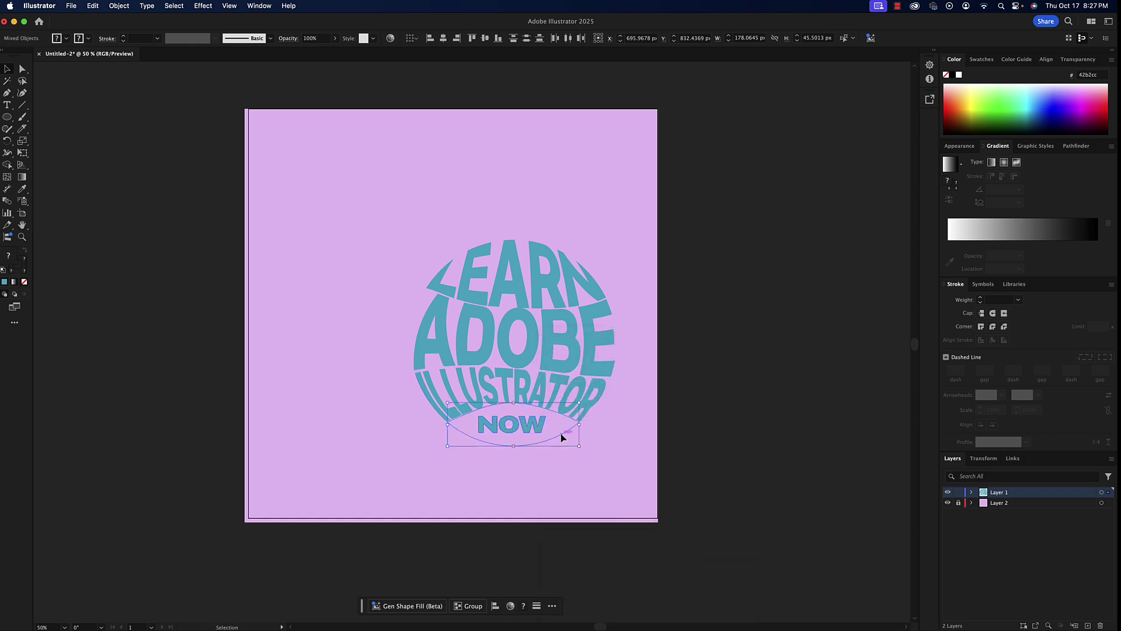
scroll(191, 81, "down", 1)
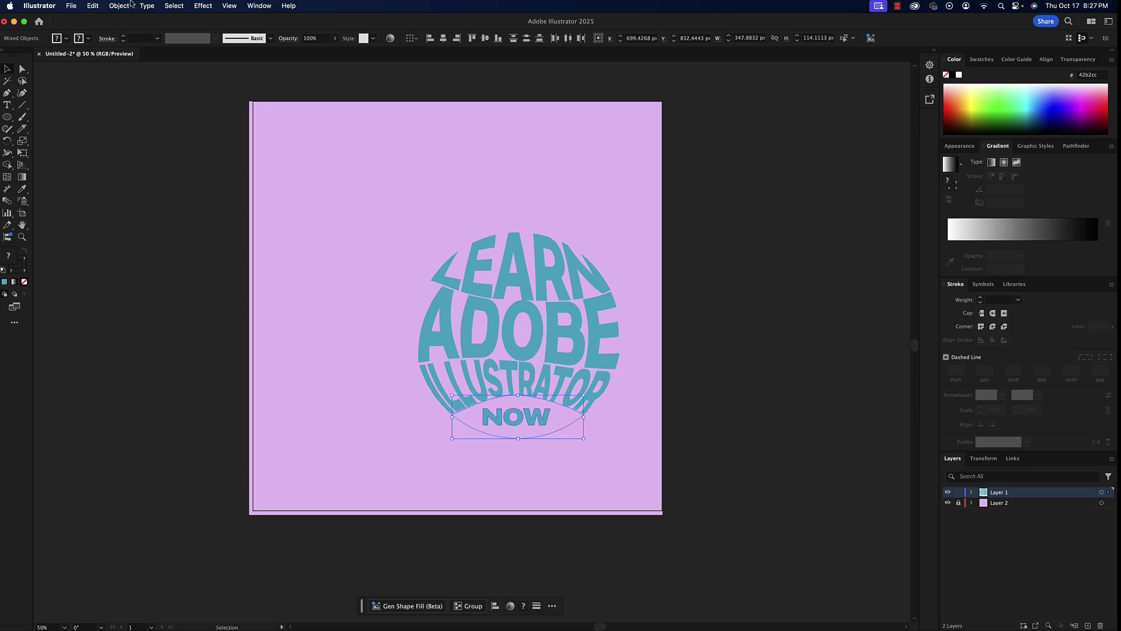
left_click(129, 5)
mouse_move(205, 368)
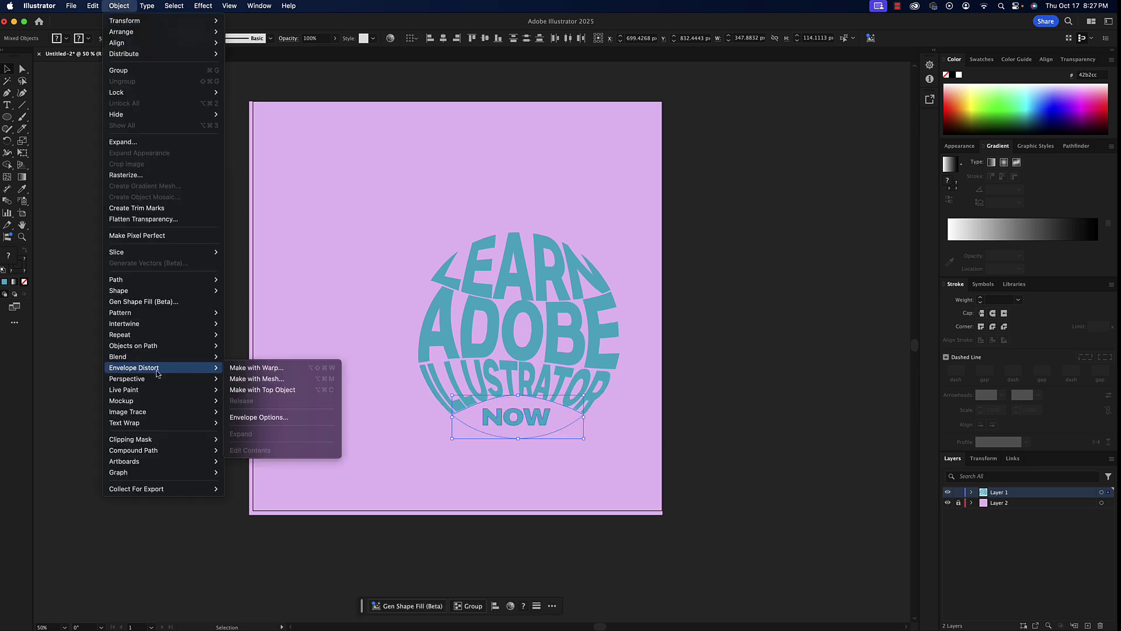
left_click(284, 389)
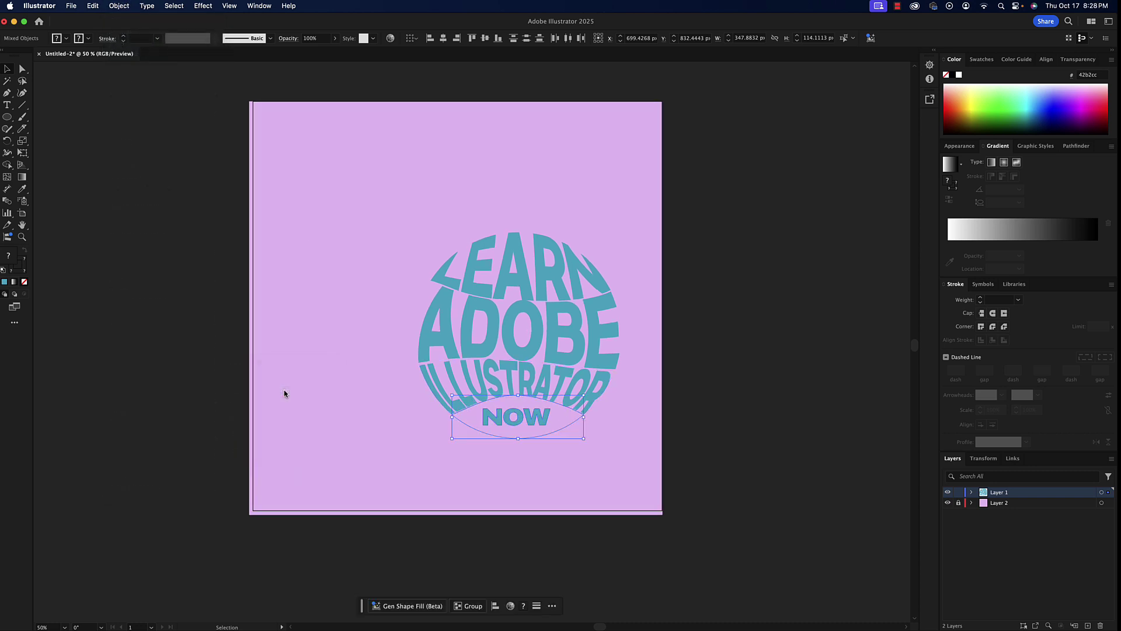
Step: Move all four warped words together to the upper middle of the artboard and group them
left_click_drag(407, 190, 637, 476)
left_click_drag(571, 358, 547, 318)
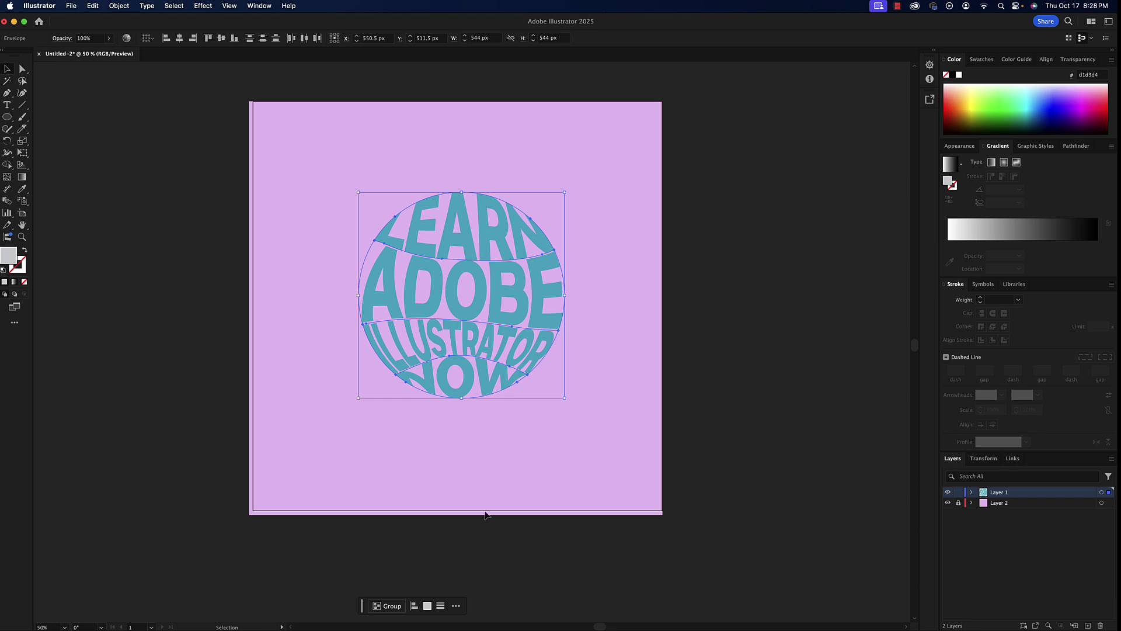
left_click(388, 605)
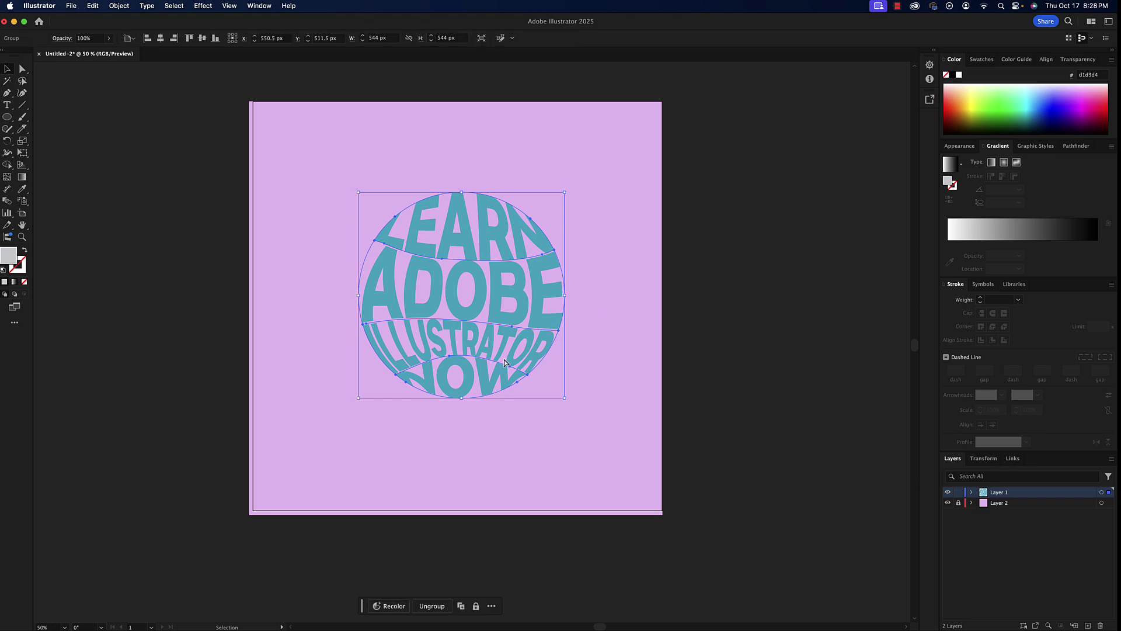
Step: Duplicate the grouped lettering and place the magenta copy over the teal original with a slight offset
left_click_drag(505, 308, 733, 381)
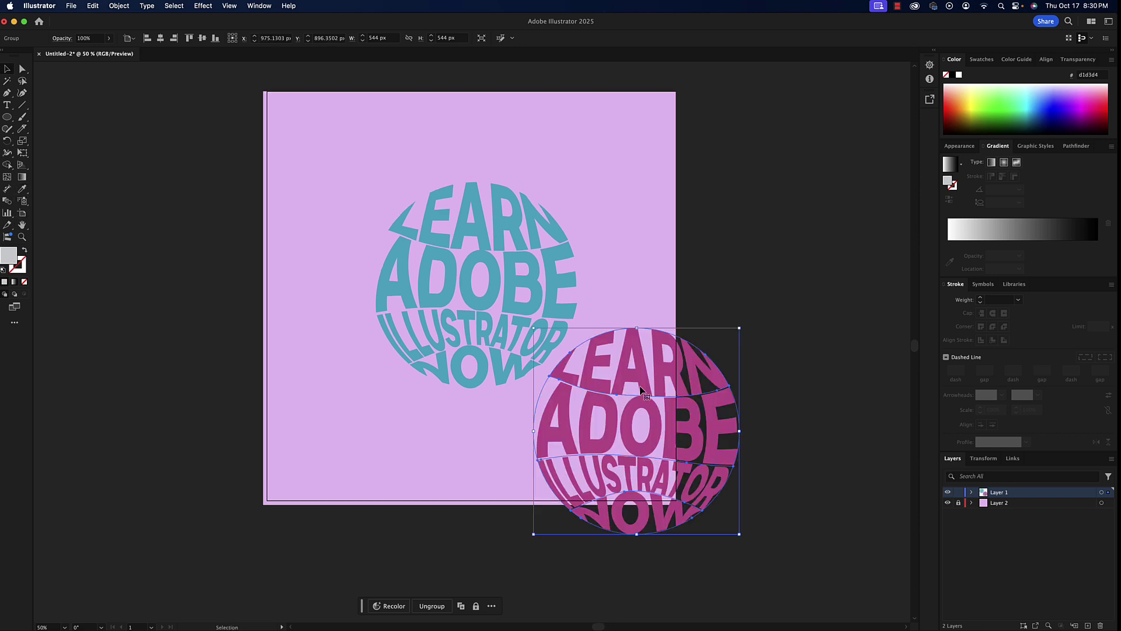
left_click_drag(641, 389, 477, 246)
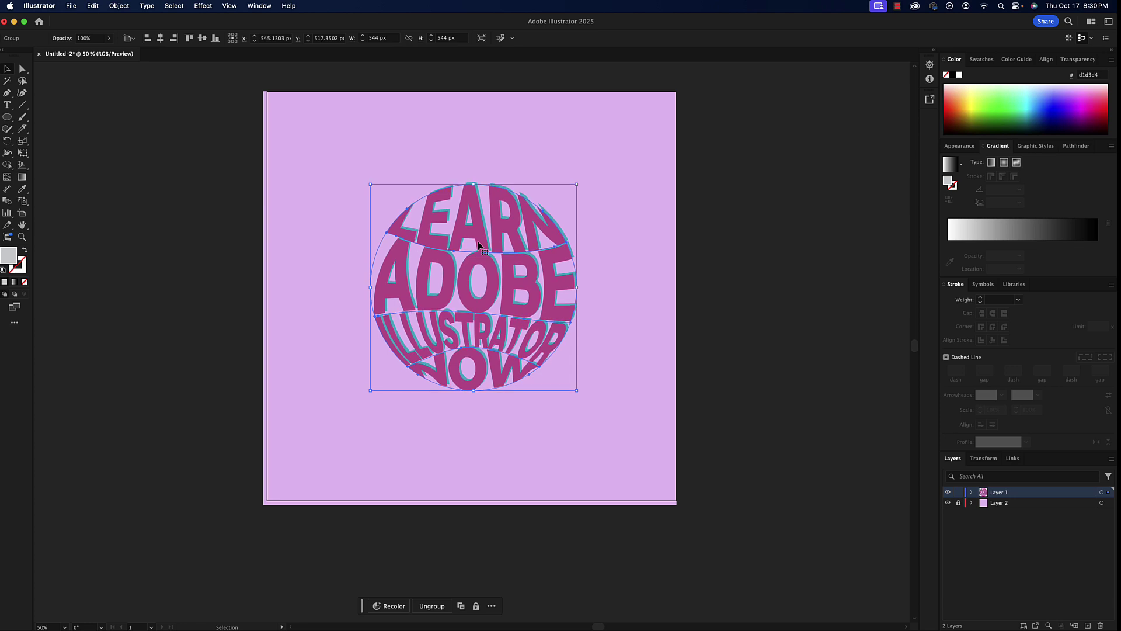
key("Down")
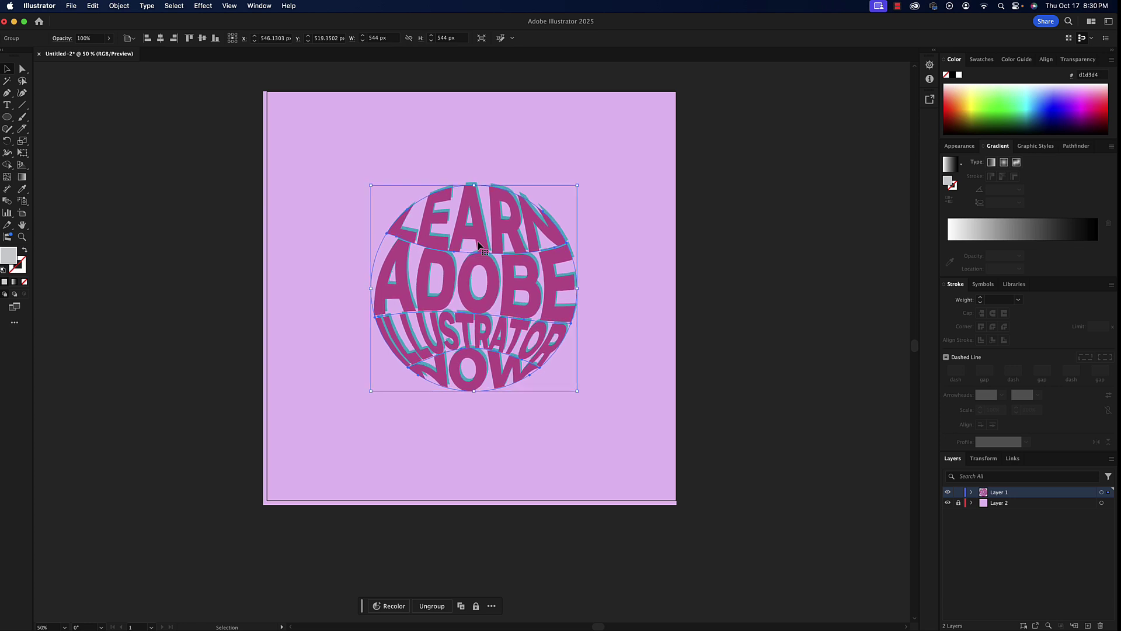
Step: Send the magenta copy behind the teal lettering and nudge it 3 px down as a drop shadow
right_click(511, 275)
mouse_move(584, 535)
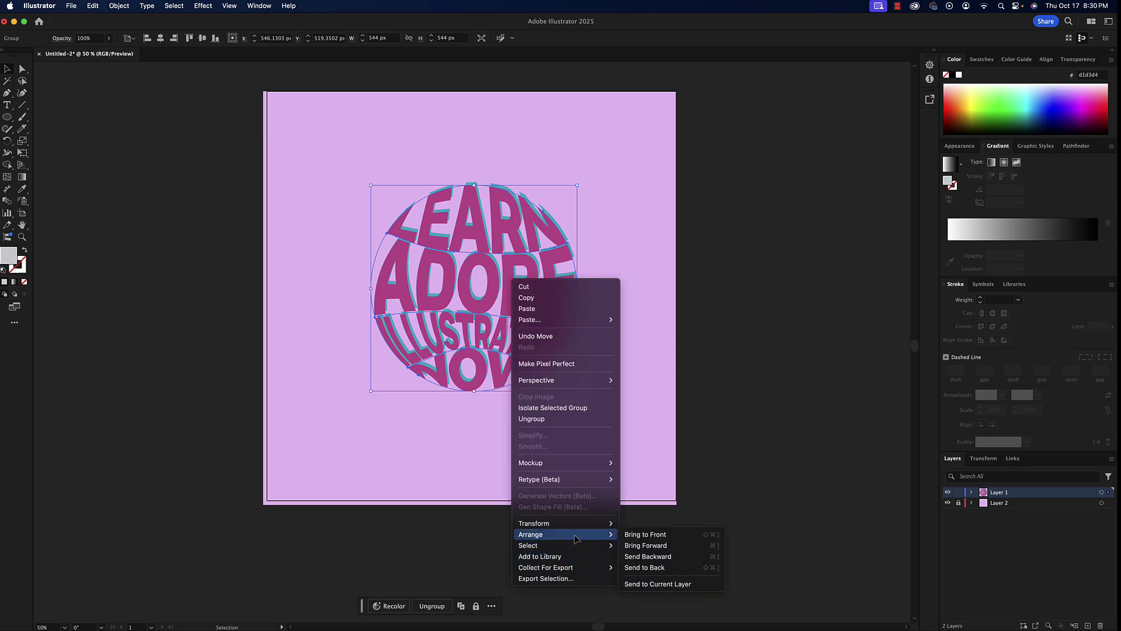
left_click(645, 567)
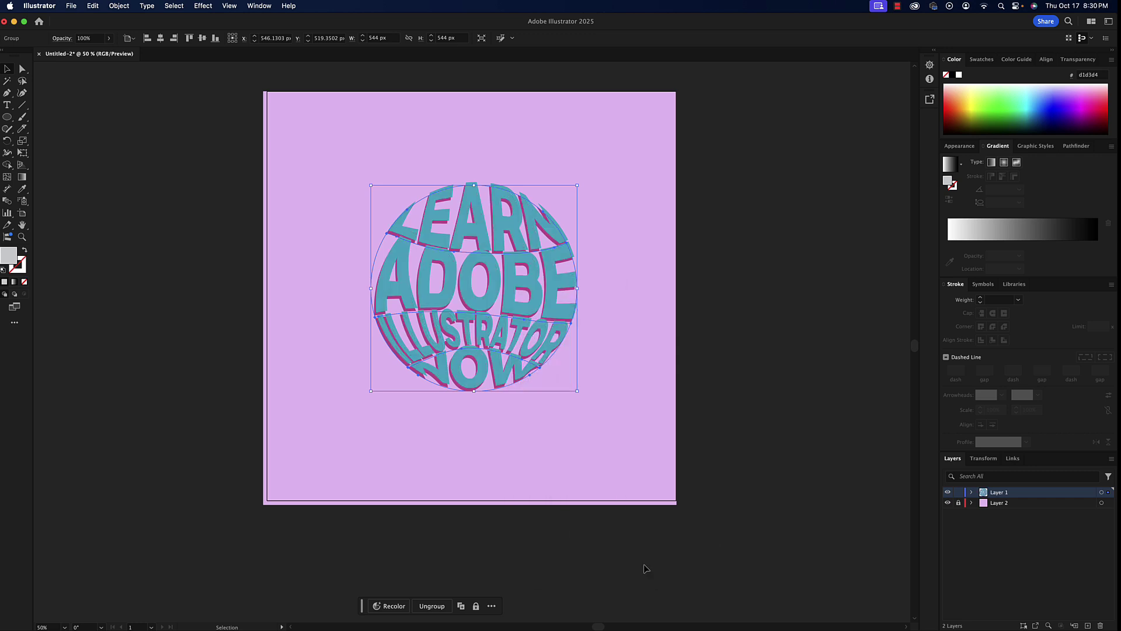
key("Down")
key("Down")
key("Down")
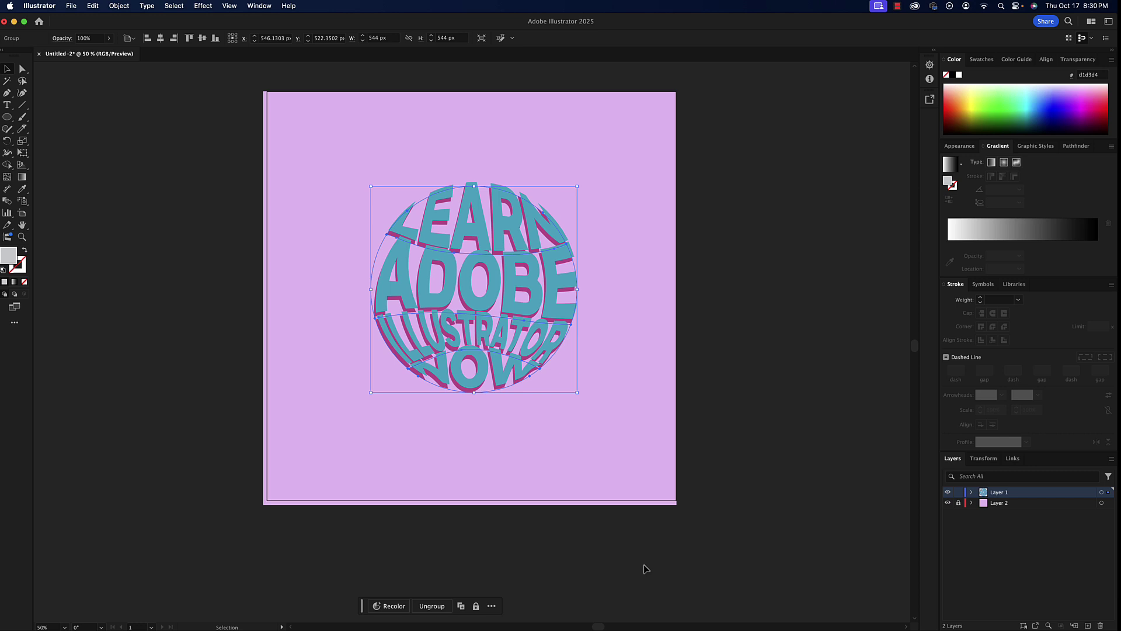
left_click(763, 429)
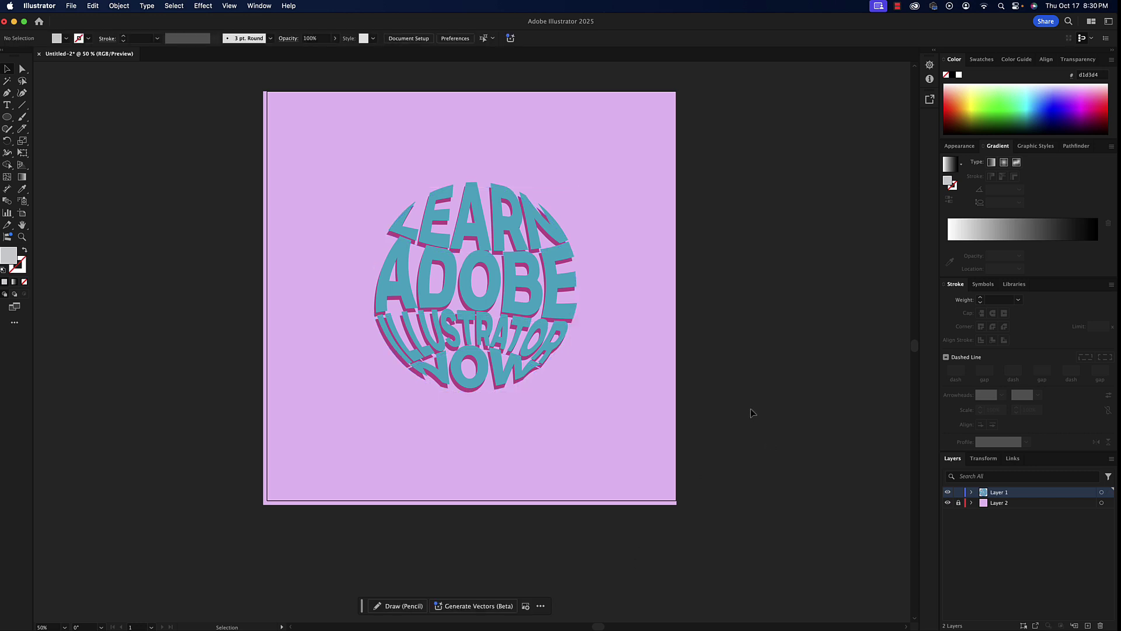